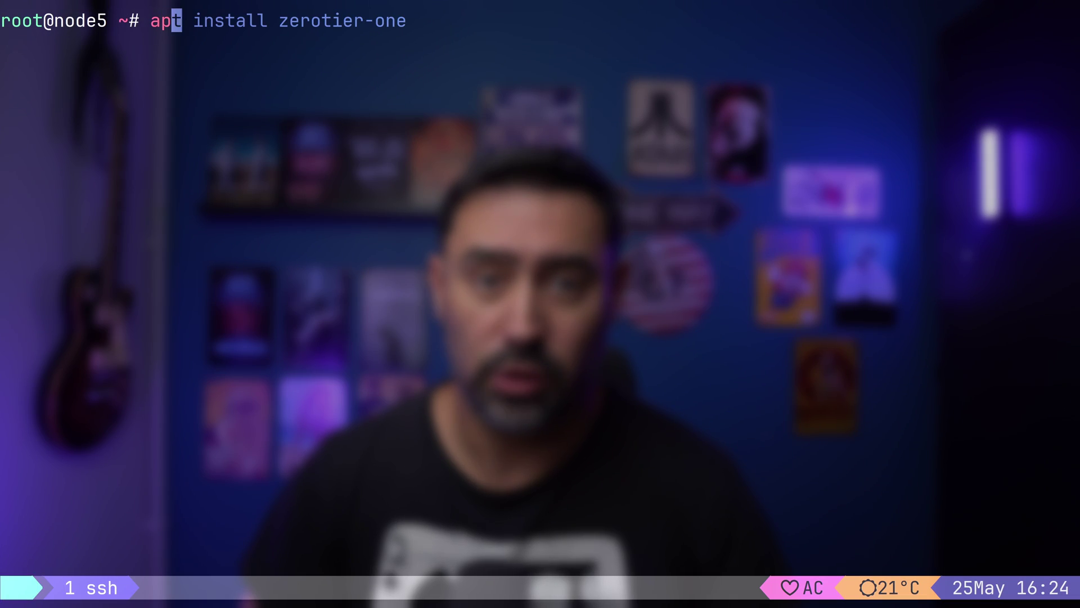
# Step: Install zerotier-one on node5 (1.14.0 already newest) and start the vi /etc/sysctl.conf command
pyautogui.press('Right')
pyautogui.press('Return')
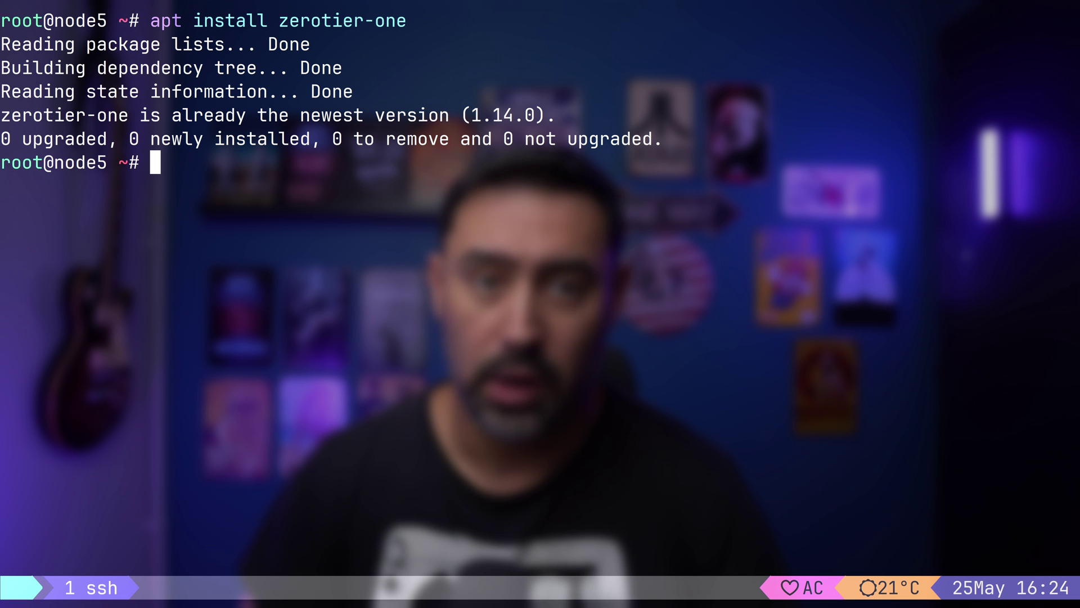
pyautogui.write('vi /etc/s')
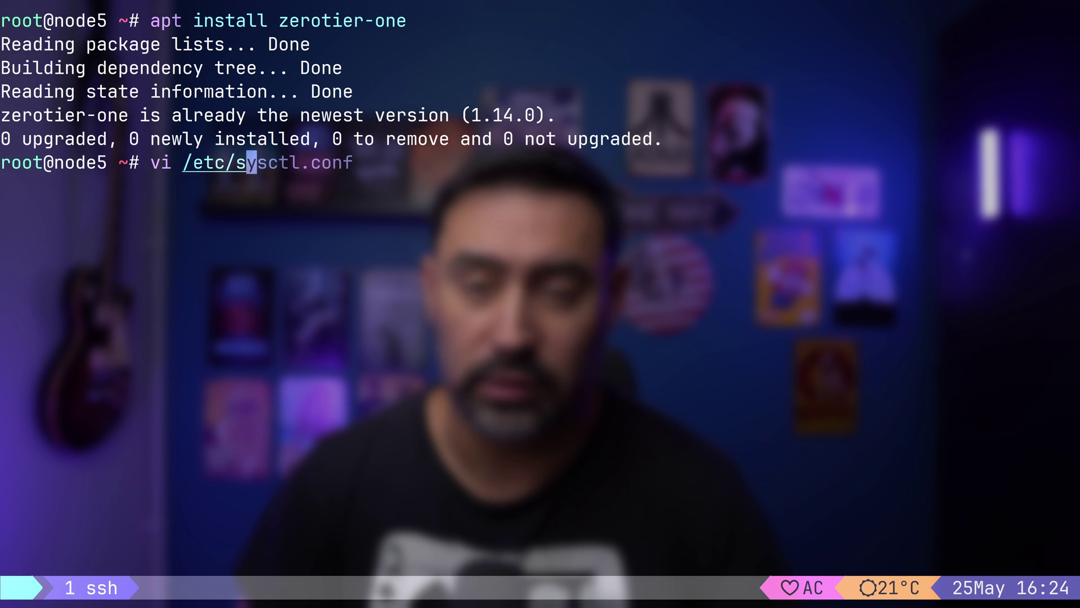
pyautogui.press('Right')
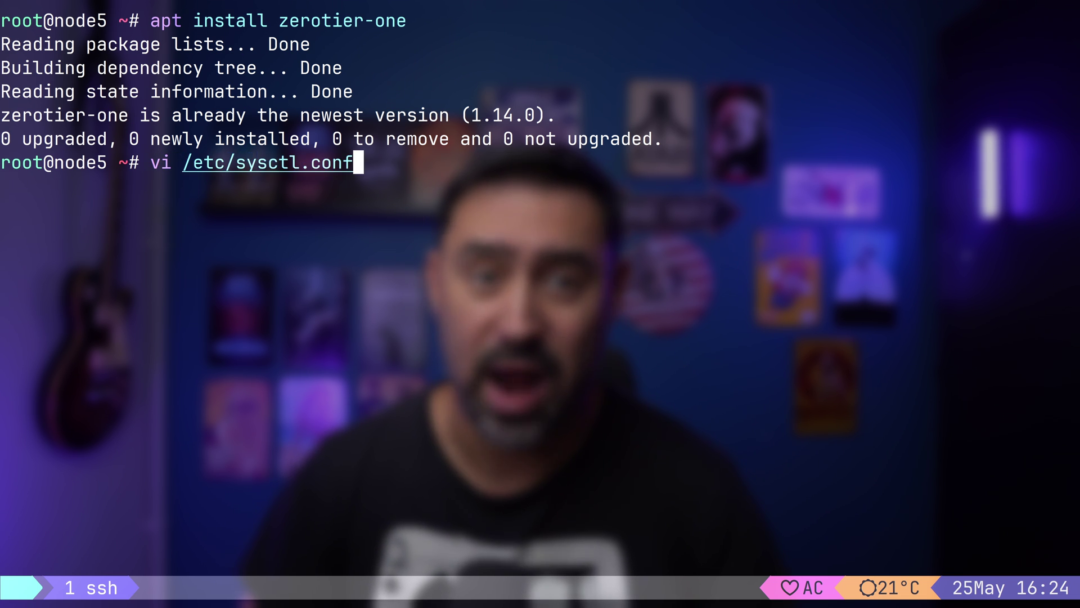
# Step: Uncomment the net.ipv4.ip_forward=1 line in /etc/sysctl.conf using vi
pyautogui.press('Return')
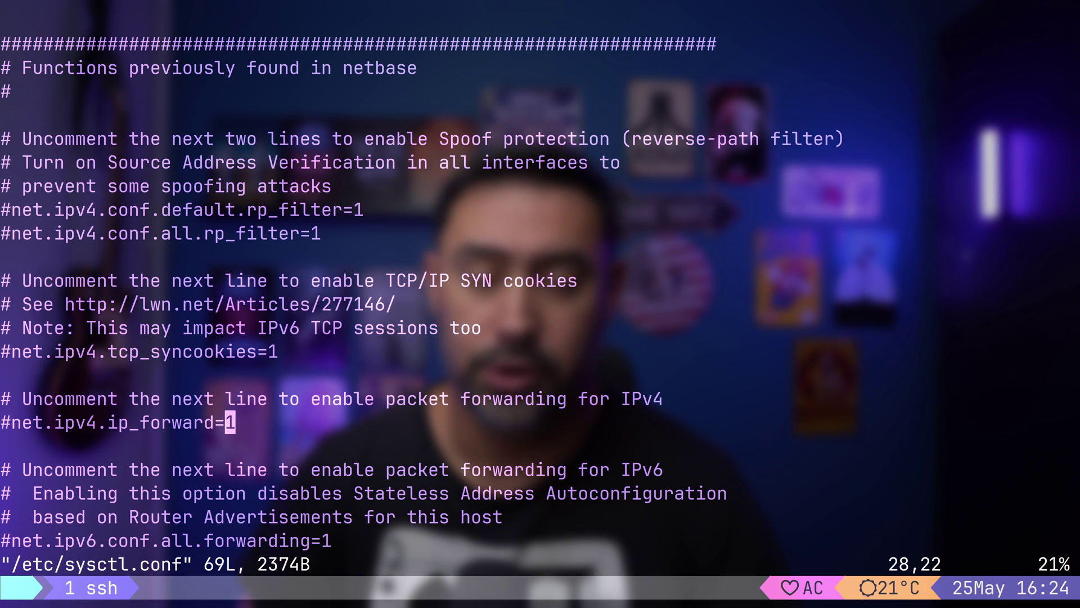
pyautogui.press('0')
pyautogui.press('x')
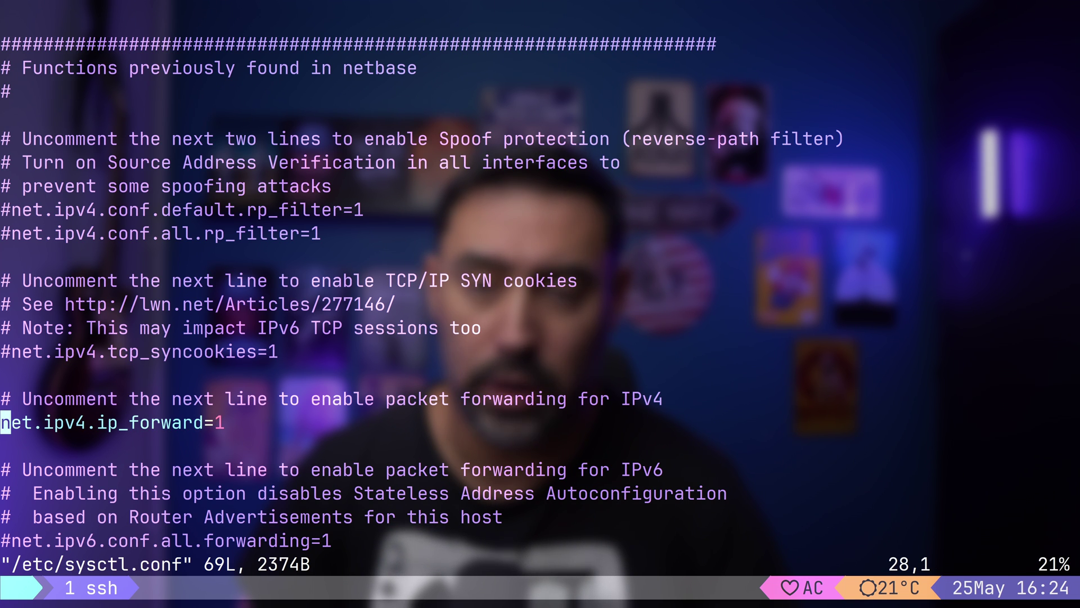
pyautogui.press('k')
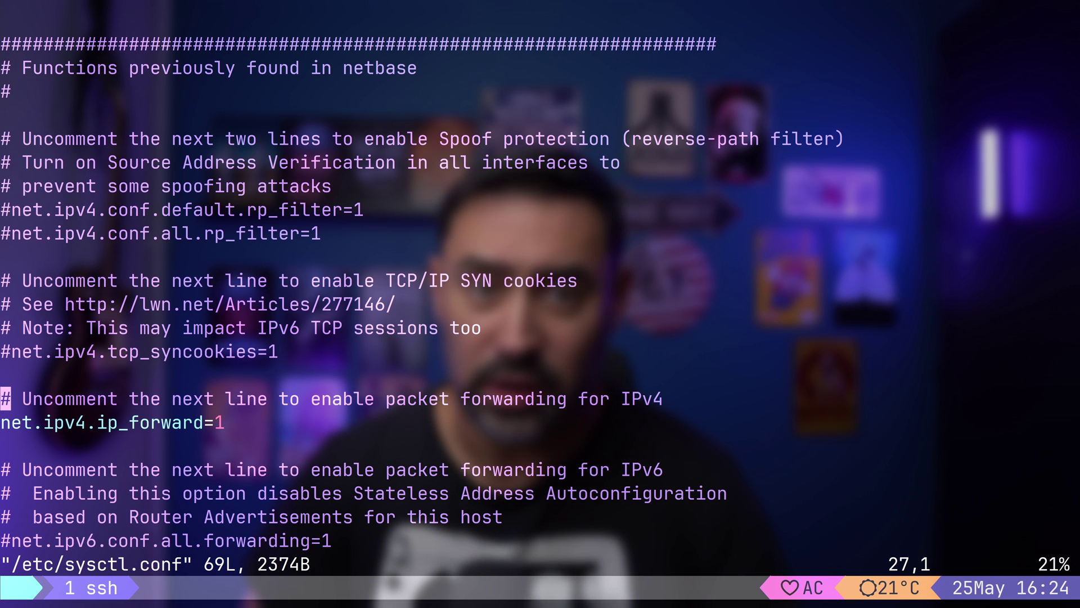
# Step: Save sysctl.conf and apply it with sysctl -p so net.ipv4.ip_forward = 1
pyautogui.write(':wq')
pyautogui.press('Return')
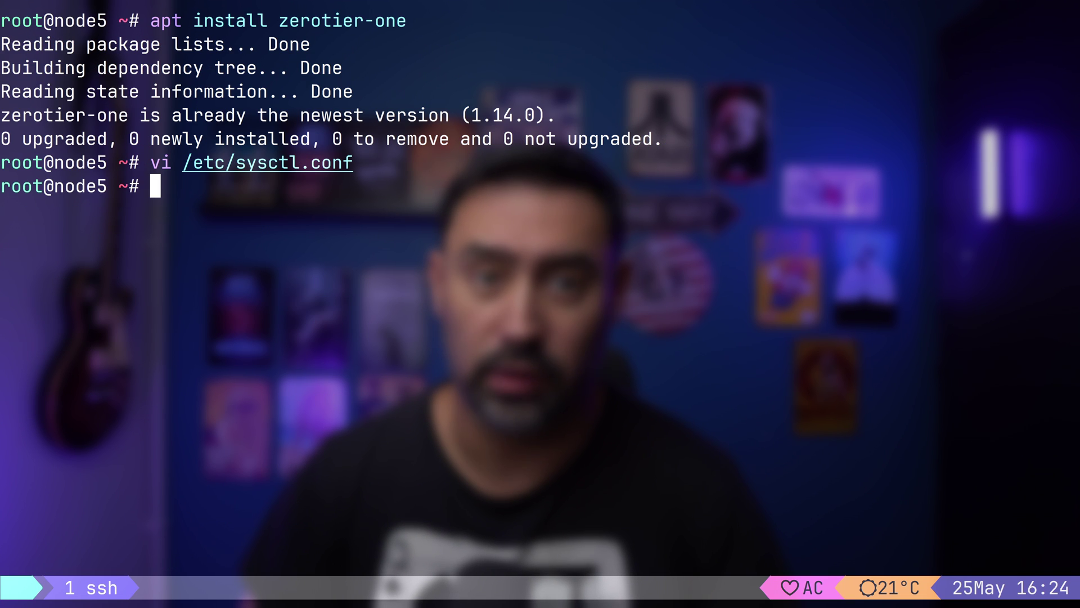
pyautogui.write('sysctl')
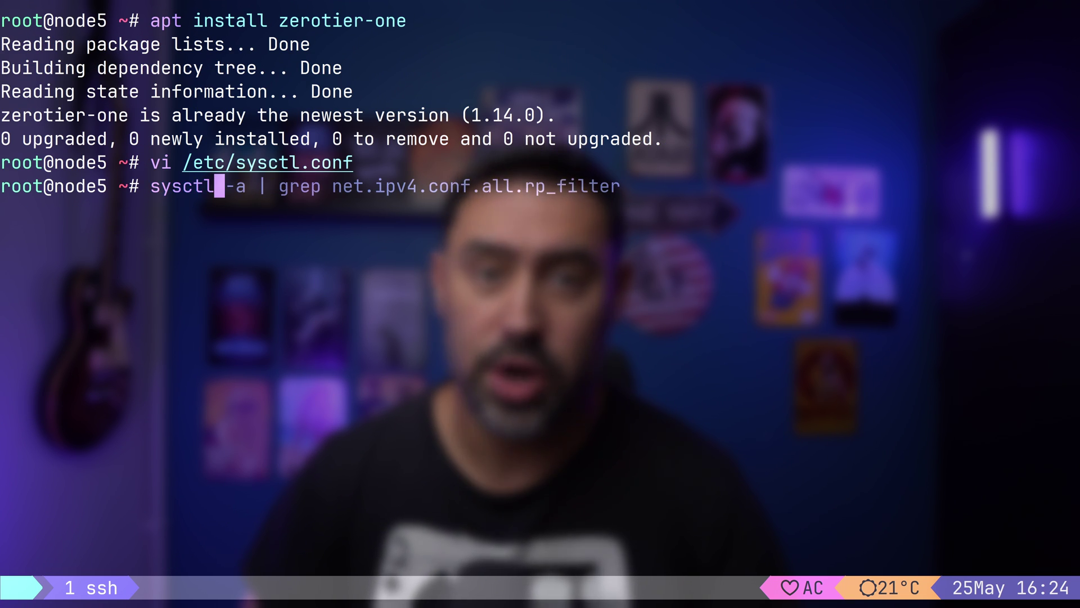
pyautogui.write(' -p')
pyautogui.press('Return')
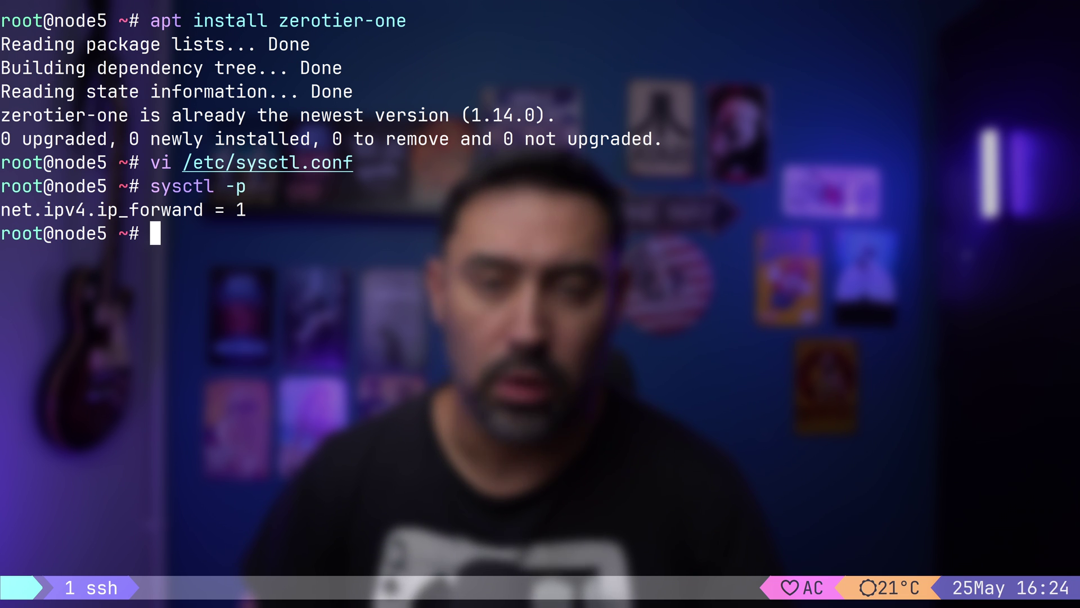
# Step: Confirm traffic to 8.8.8.8 leaves via 192.168.12.254 on end0 with ip r get
pyautogui.write('ip r')
pyautogui.press('Right')
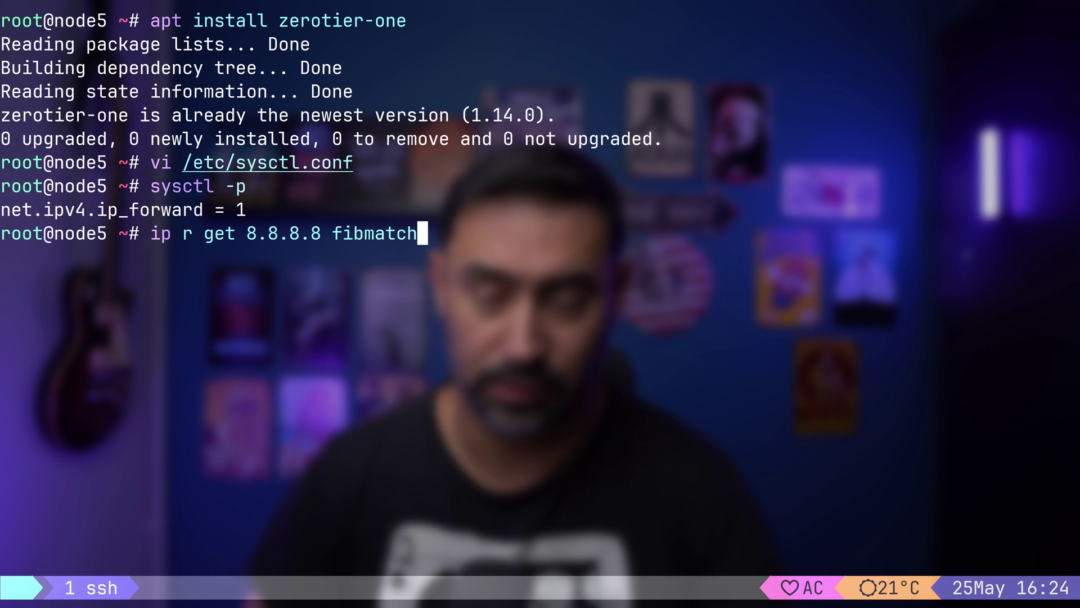
pyautogui.press('Return')
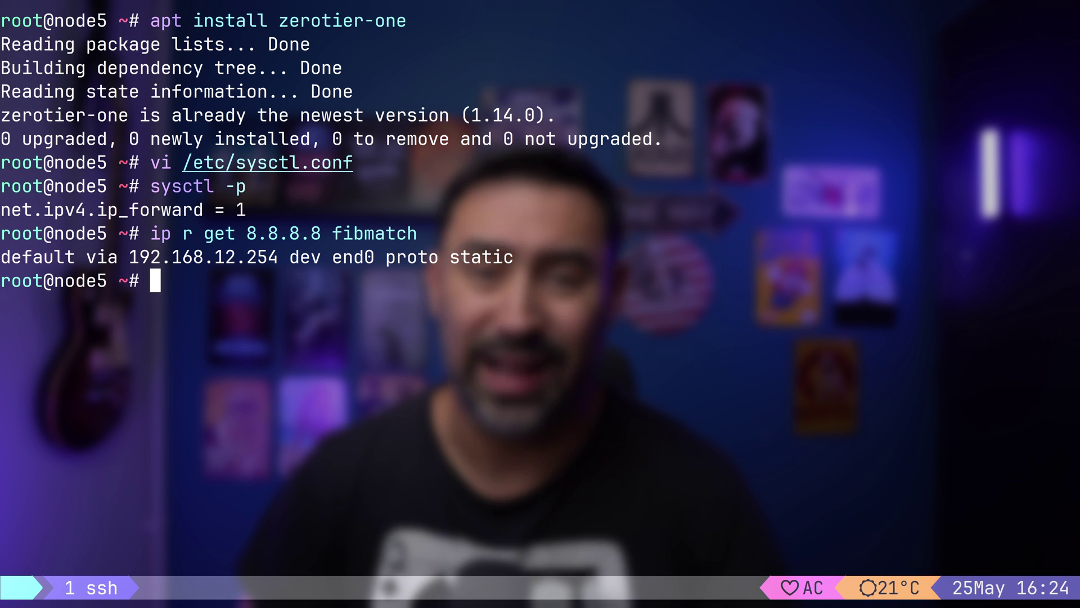
# Step: In /etc/nftables.conf, start a postrouting chain: type nat hook postrouting, priority srcnat, policy accept
pyautogui.write('vi /etc/nftables.conf')
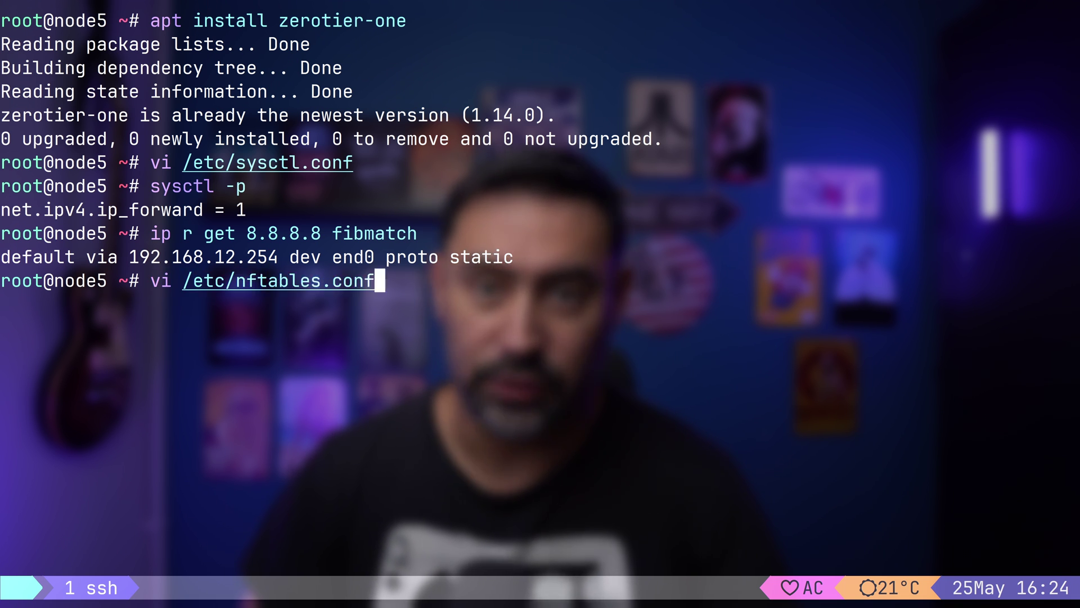
pyautogui.press('Return')
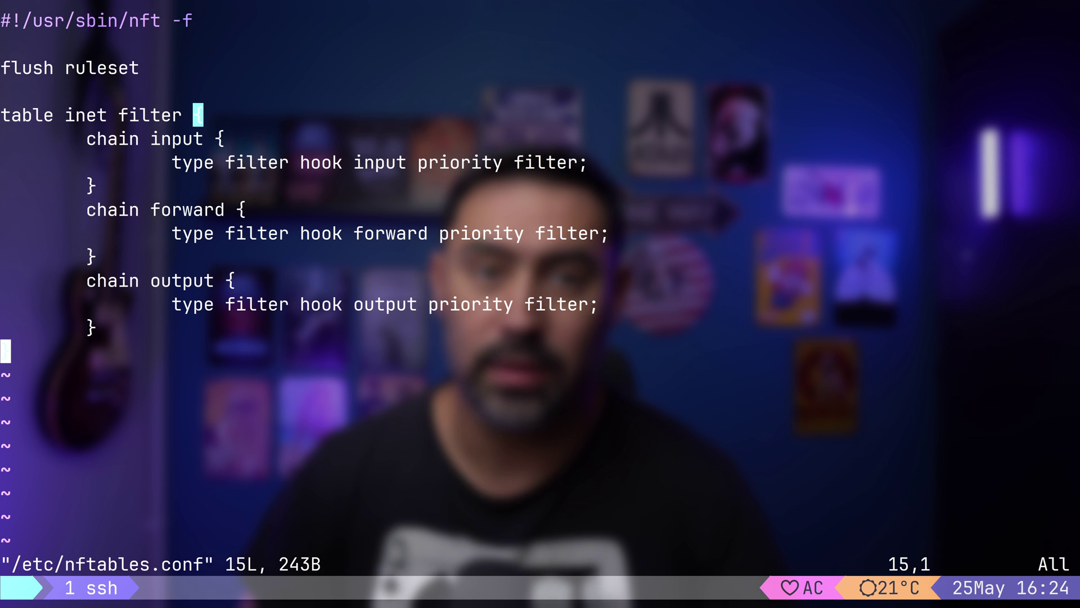
pyautogui.press('O')
pyautogui.press('Tab')
pyautogui.write('chain')
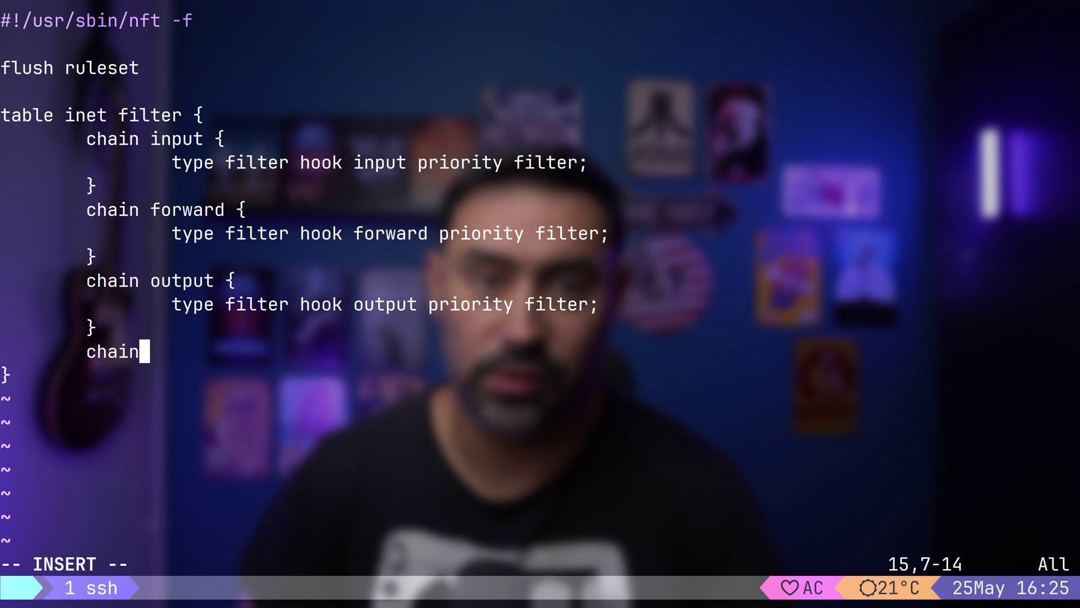
pyautogui.write(' postrouting {')
pyautogui.press('Return')
pyautogui.press('Tab')
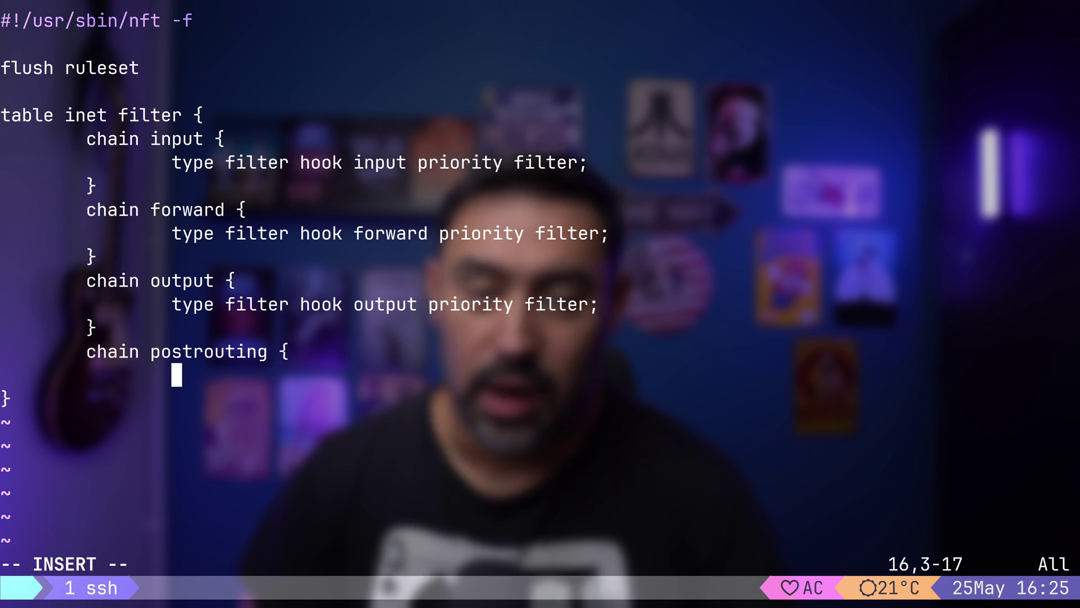
pyautogui.write('type nat hook postrouting priority srcnat; policy accept')
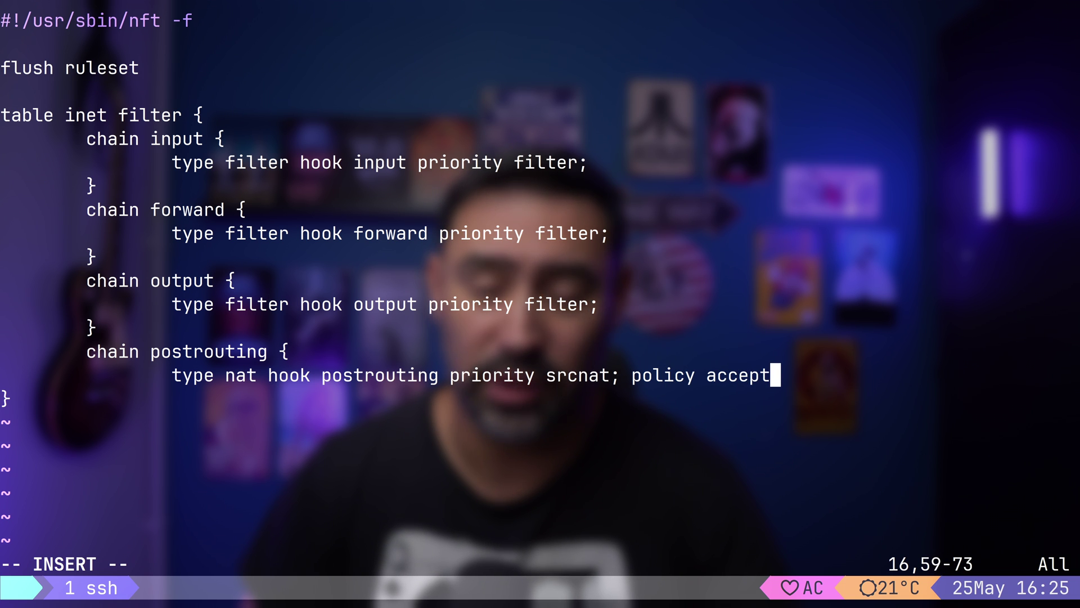
pyautogui.write(';')
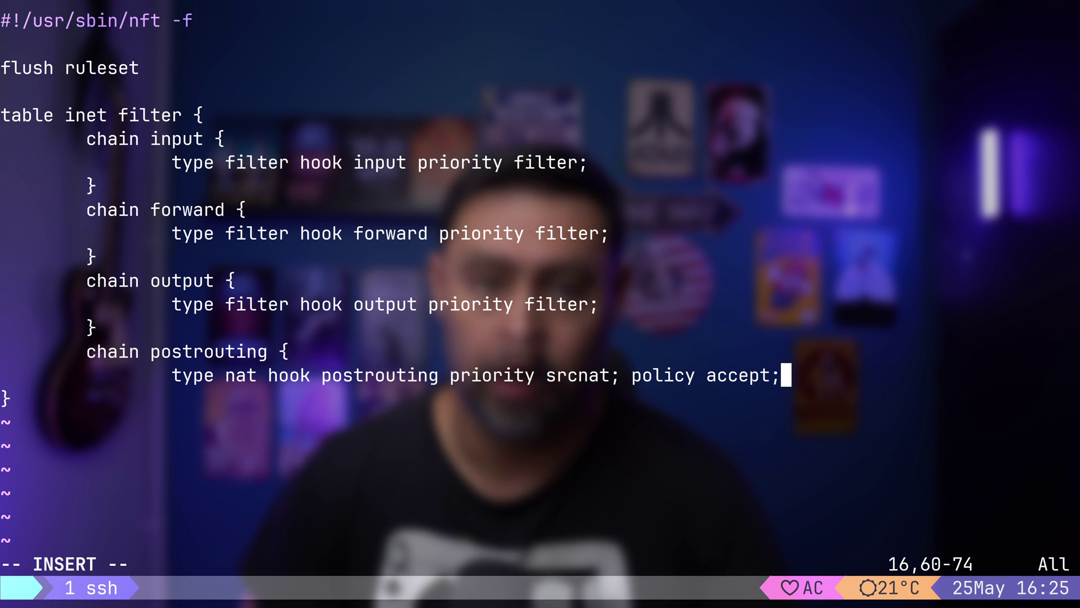
# Step: Add the 'oifname end0 masquerade' rule and close the postrouting chain
pyautogui.press('Return')
pyautogui.press('Tab')
pyautogui.press('Tab')
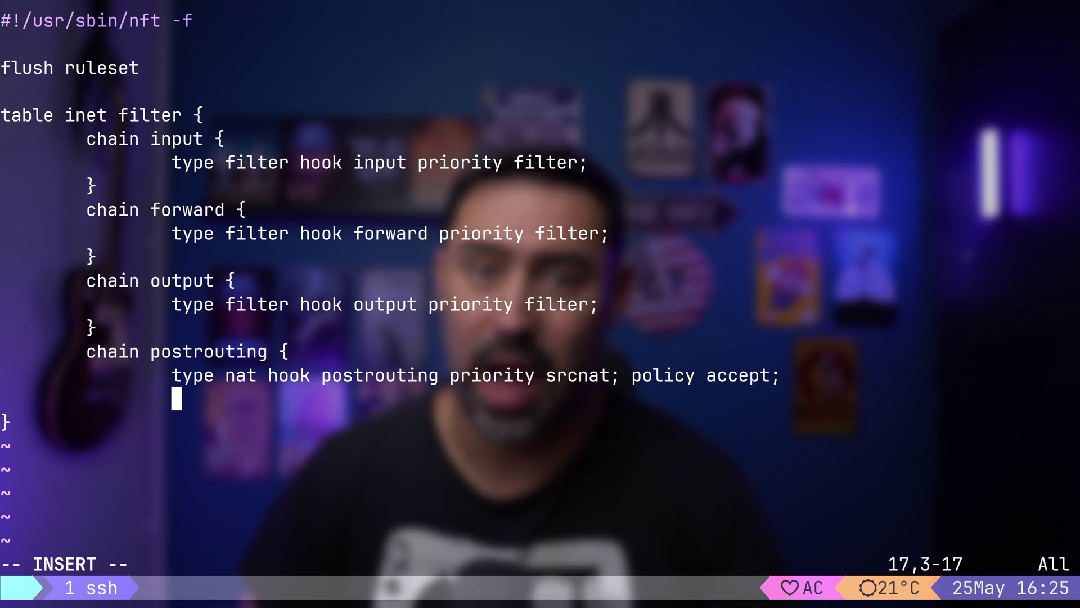
pyautogui.write('oifname end0')
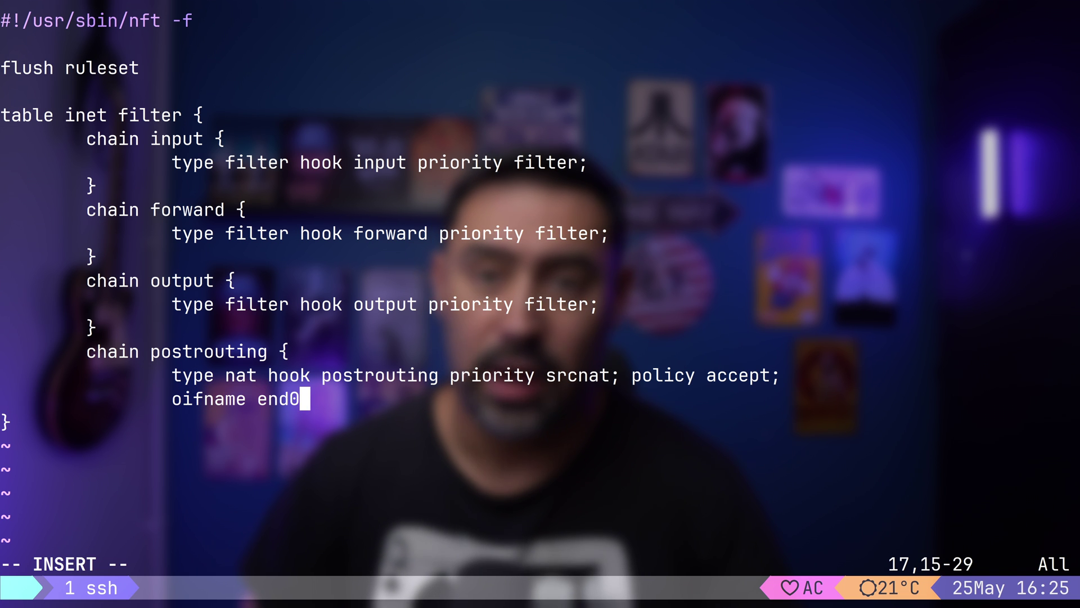
pyautogui.write(' masquerade')
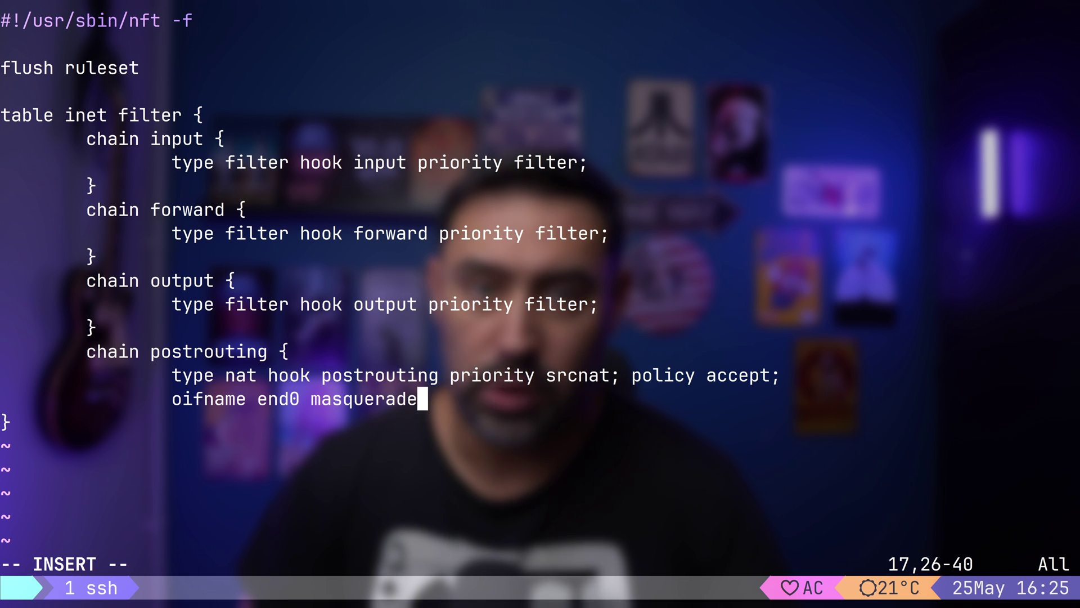
pyautogui.press('Return')
pyautogui.press('Tab')
pyautogui.write('}')
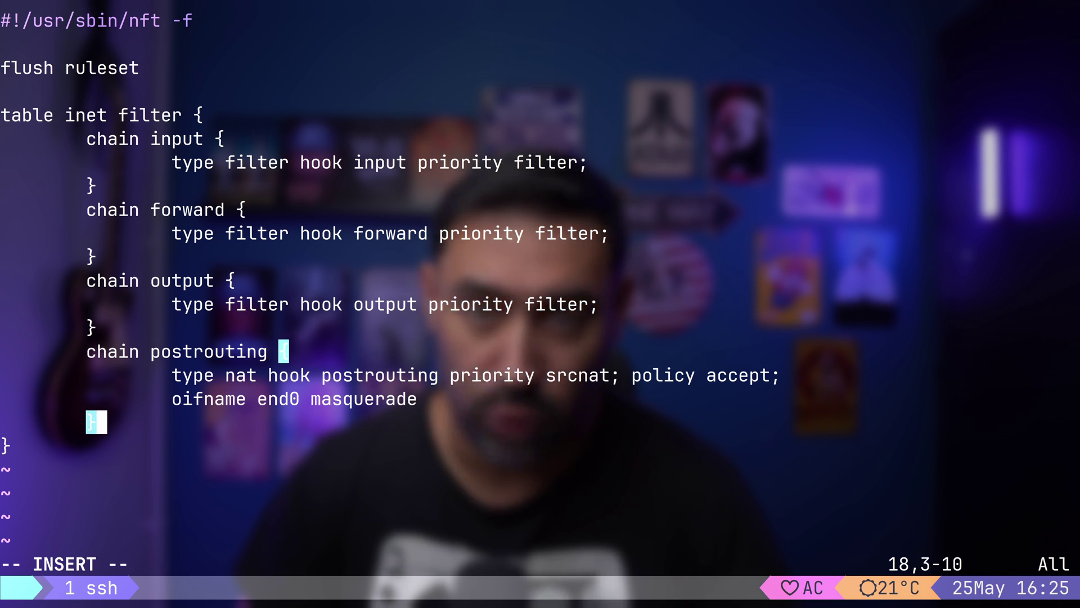
pyautogui.press('Escape')
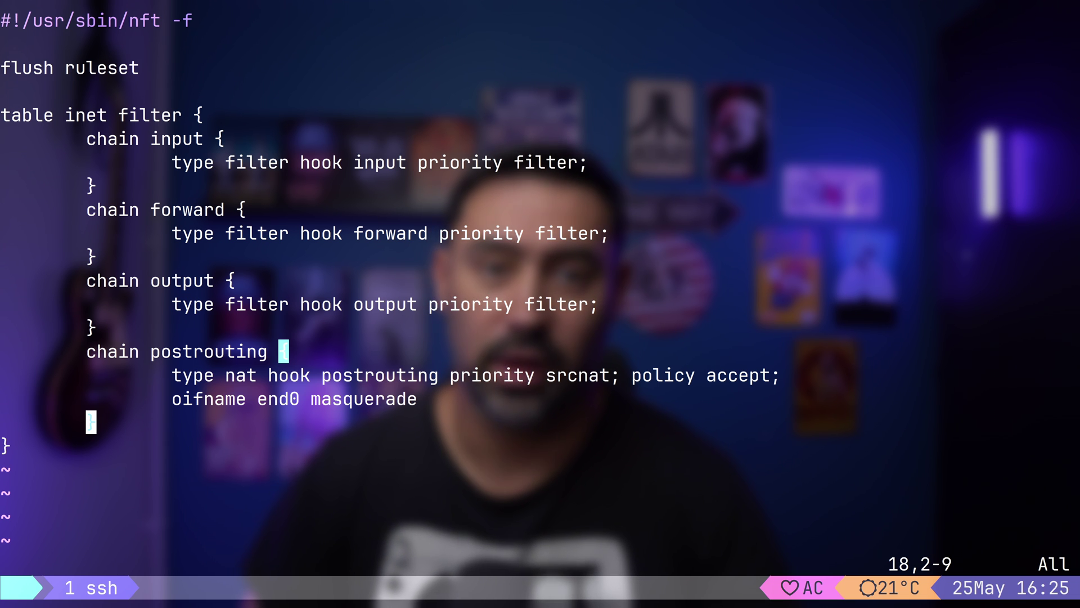
# Step: Save nftables.conf and run systemctl enable --now nftables
pyautogui.write(':wq')
pyautogui.press('Return')
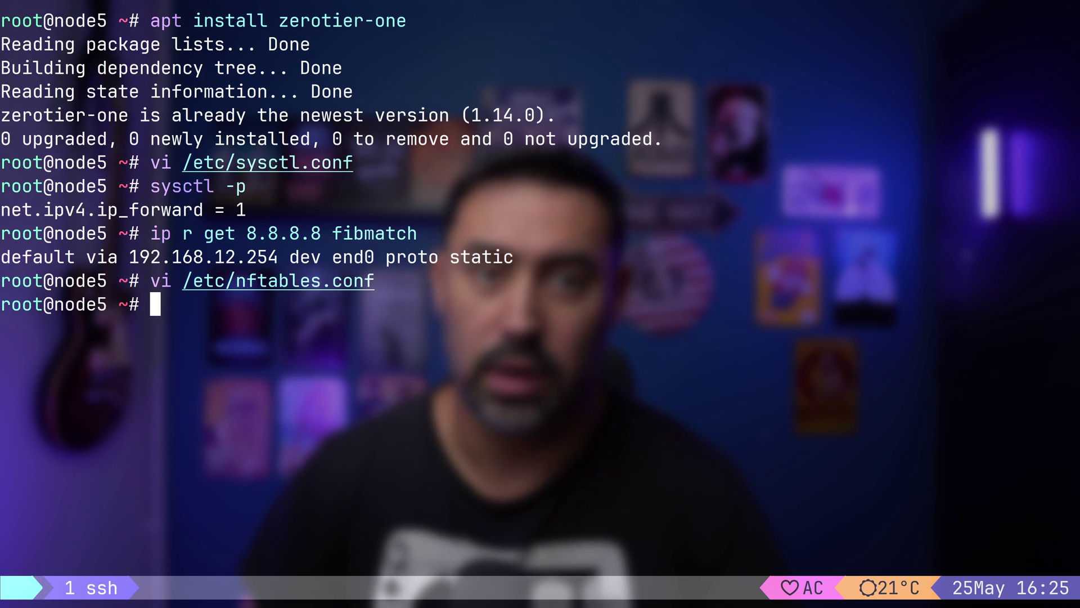
pyautogui.write('systemctl ena')
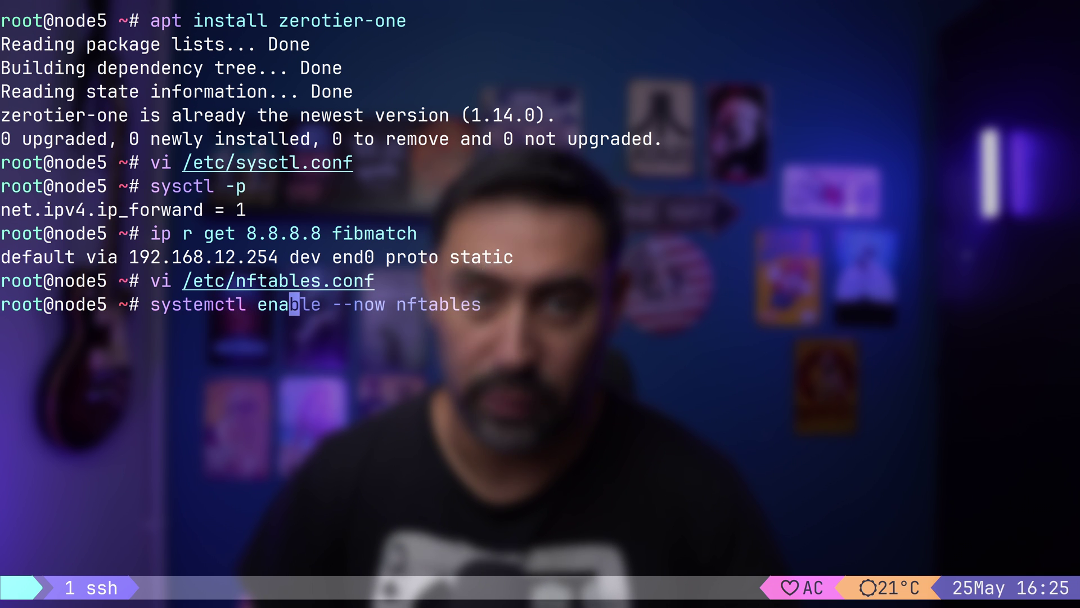
pyautogui.press('Right')
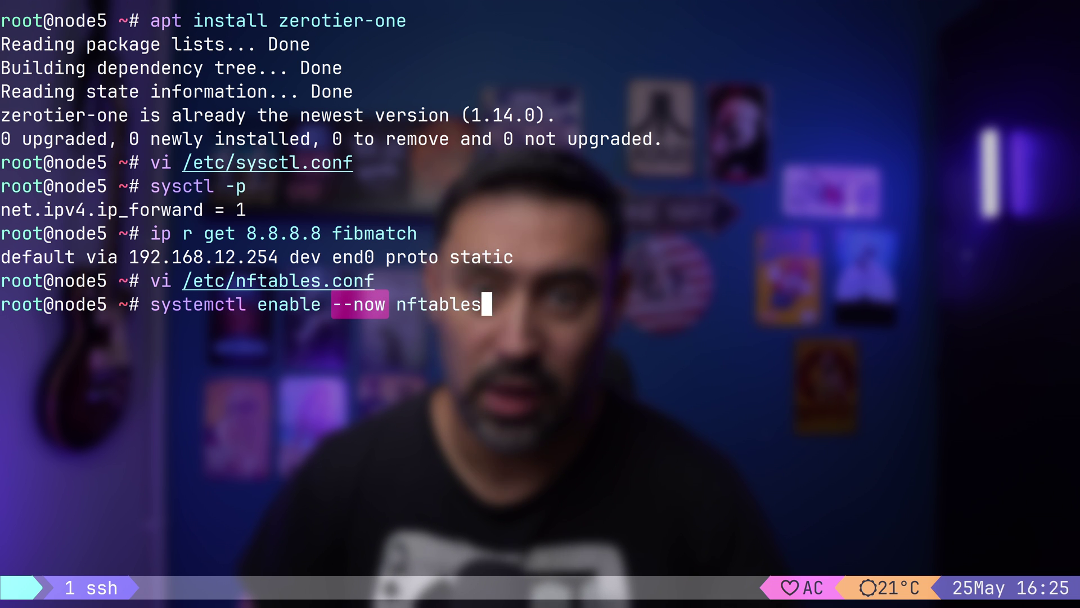
pyautogui.press('Return')
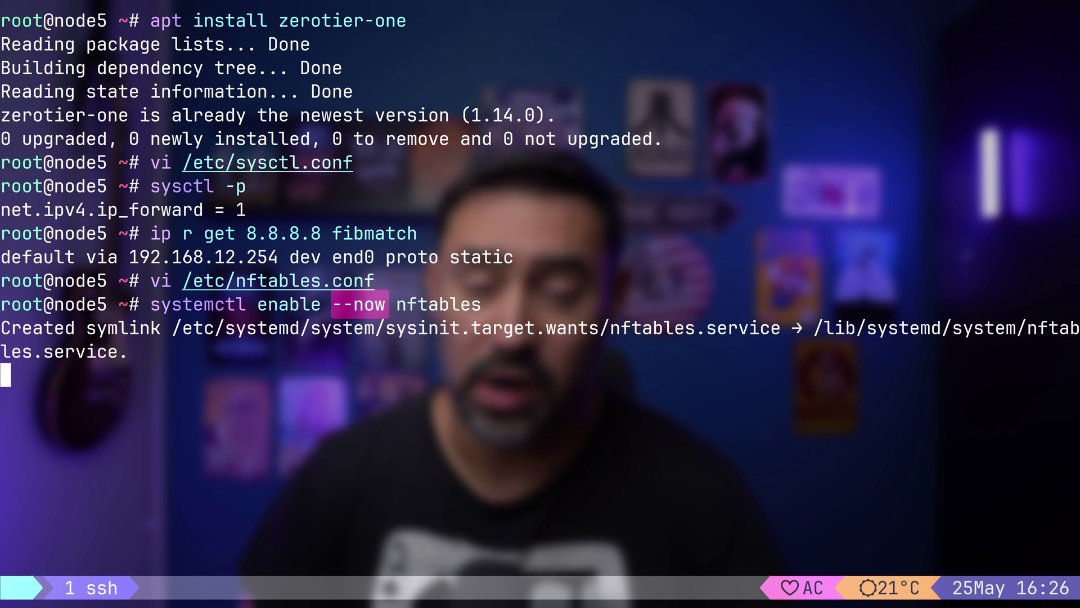
# Step: Clear the screen and list the active ruleset with nft list ruleset
pyautogui.hotkey('ctrl', 'l')
pyautogui.write('nft')
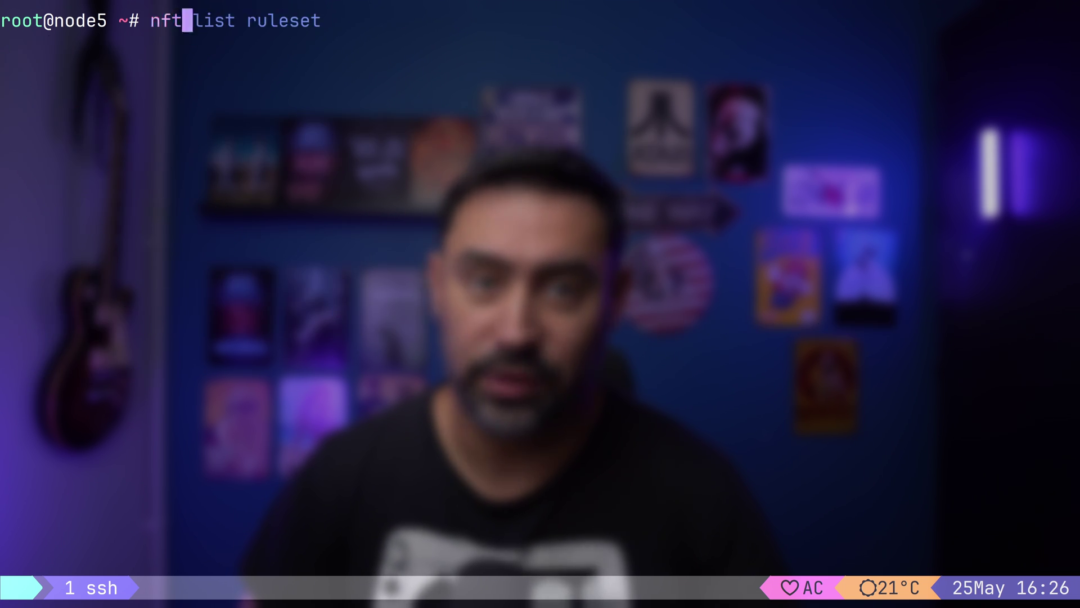
pyautogui.press('Right')
pyautogui.press('Return')
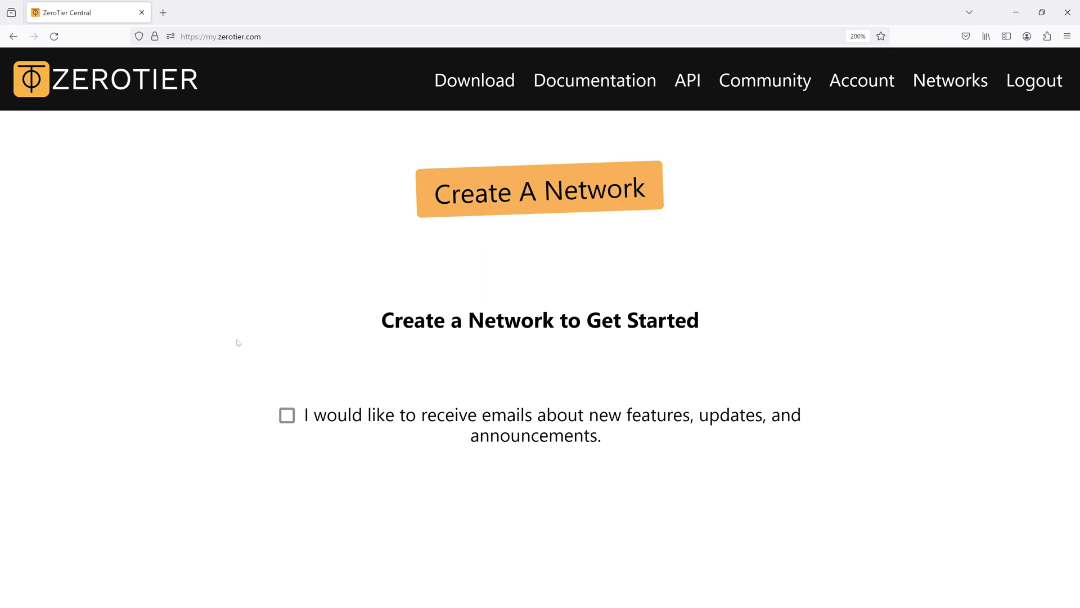
# Step: Create a new ZeroTier network, which appears as focused_kahn on 192.168.194.0/24
pyautogui.click(549, 189)
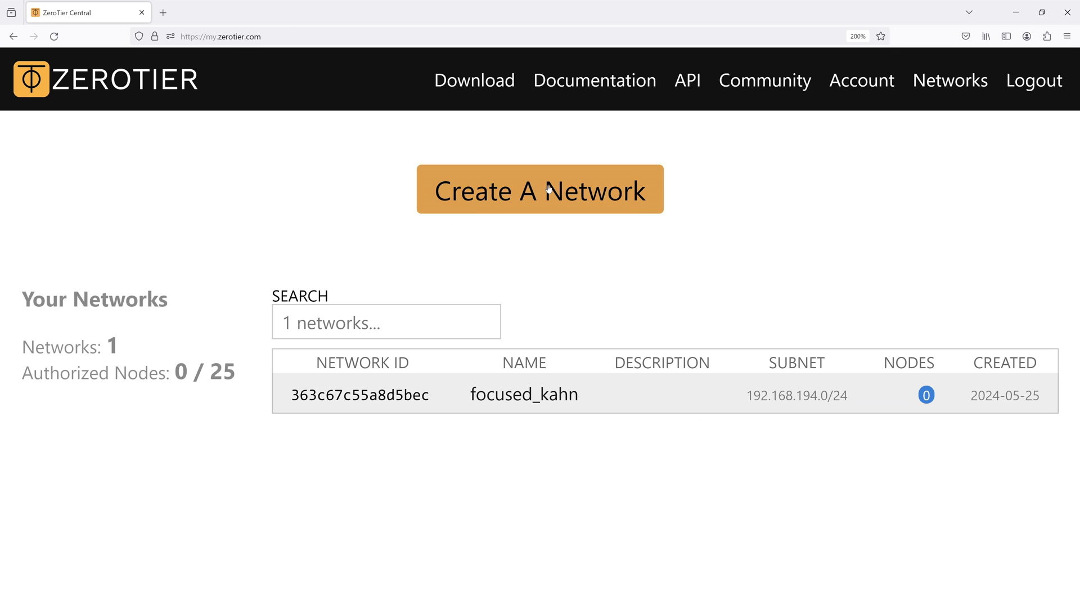
pyautogui.moveTo(450, 394)
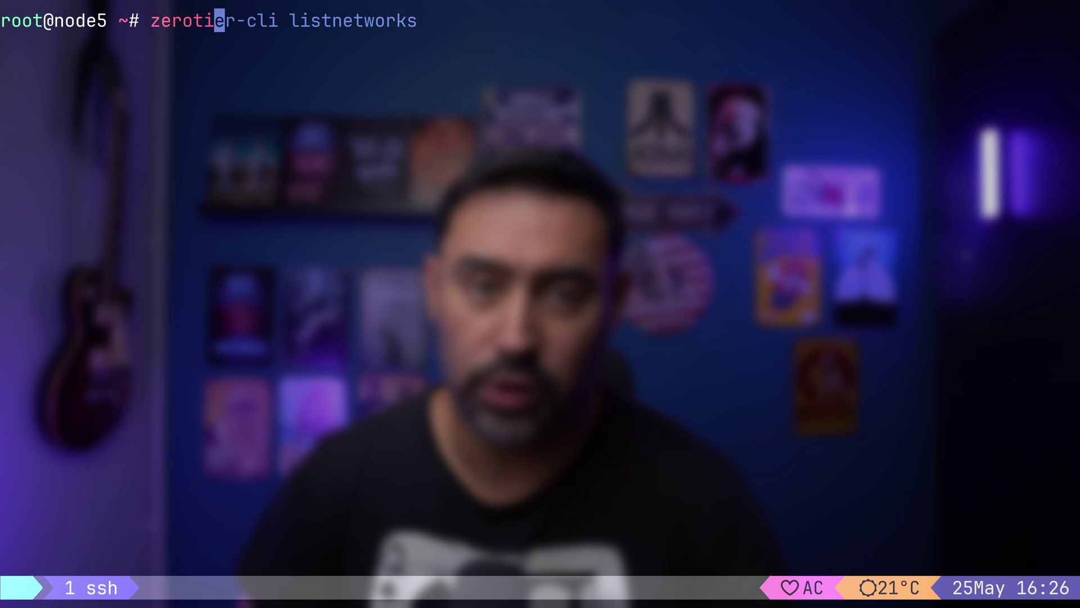
pyautogui.write('cli join')
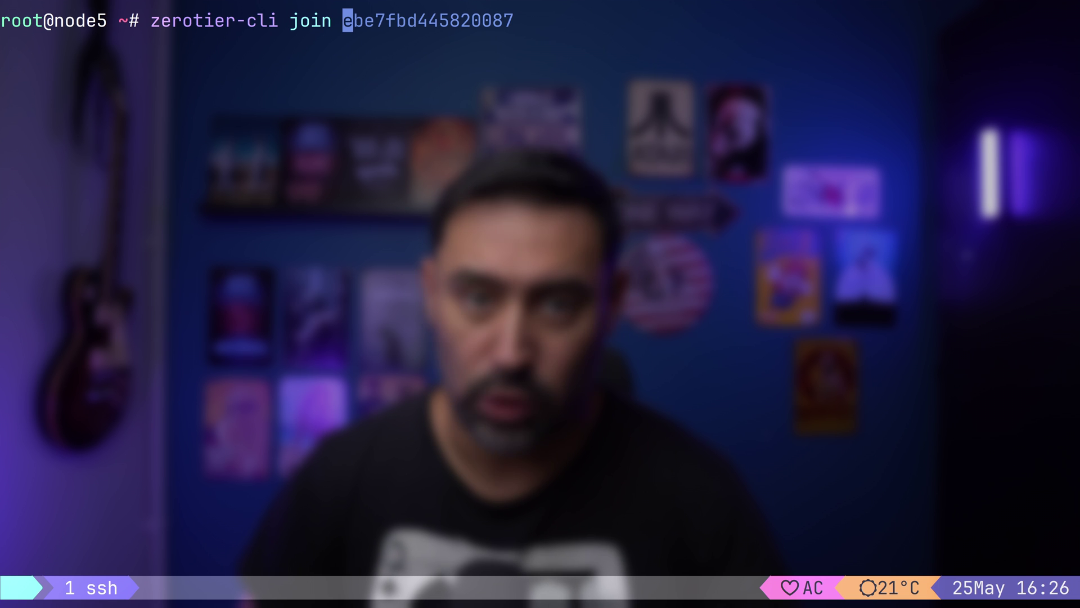
pyautogui.write('363c67c55a8d5bec')
pyautogui.press('Return')
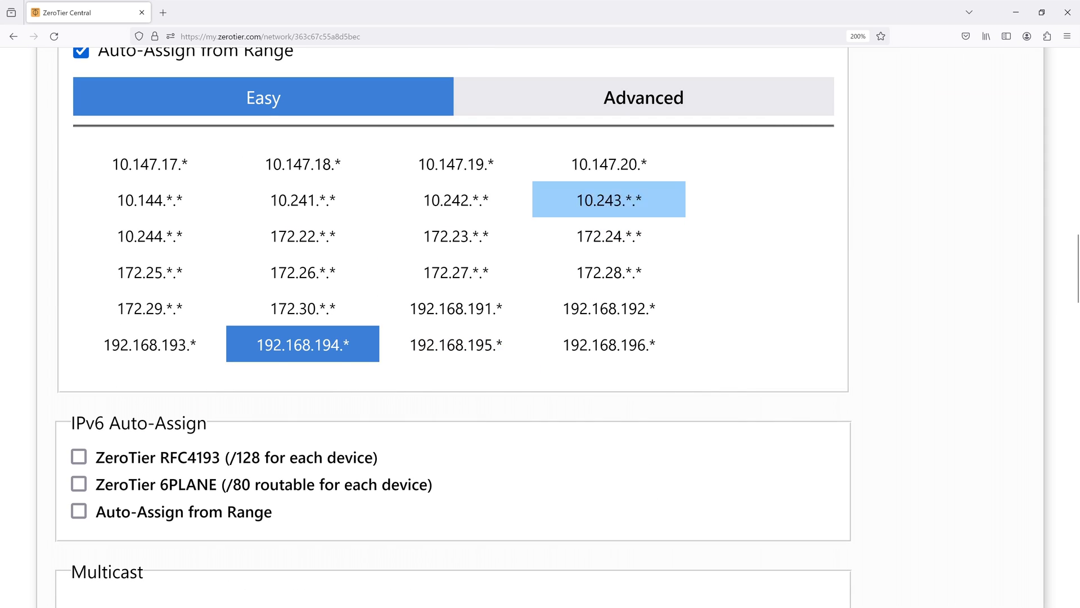
# Step: Set IPv4 auto-assign to 10.243.*.*, name the new member exit-node and authorize it
pyautogui.click(610, 199)
pyautogui.scroll(-15, 406, 428)
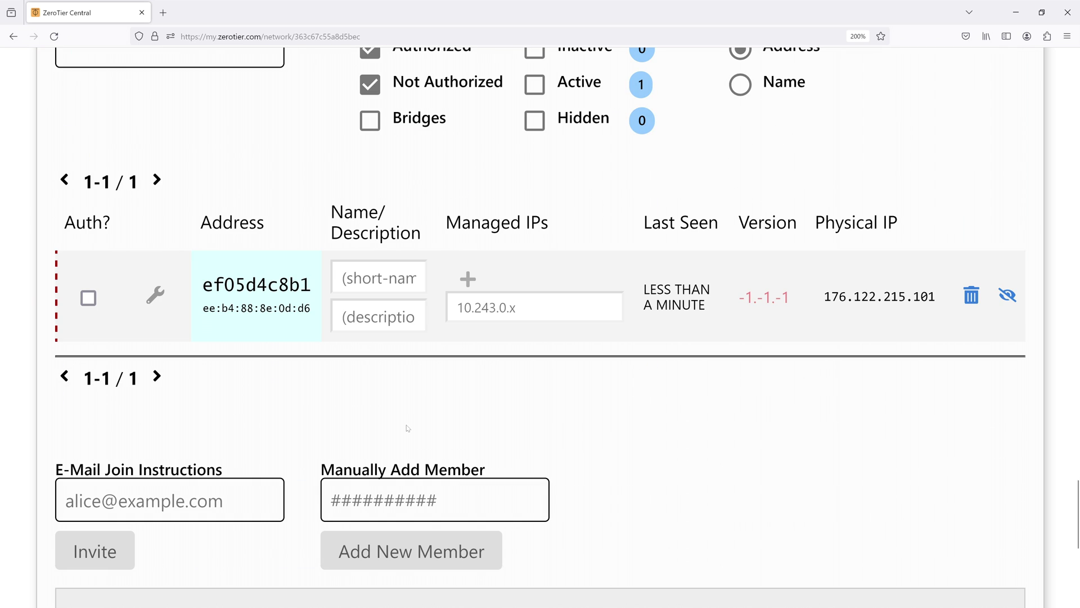
pyautogui.click(379, 276)
pyautogui.write('exit-node')
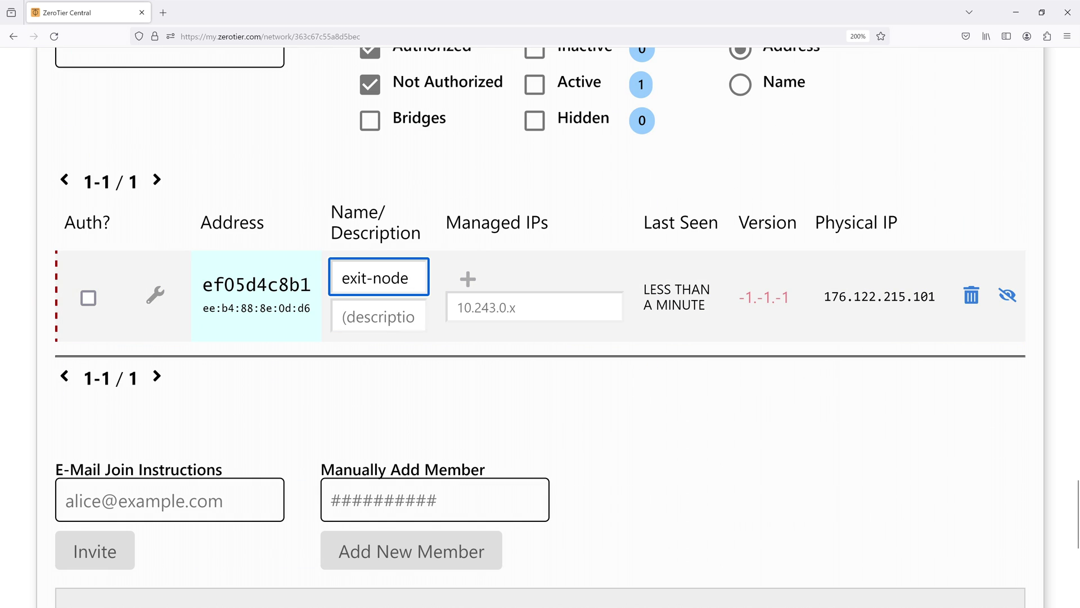
pyautogui.click(88, 298)
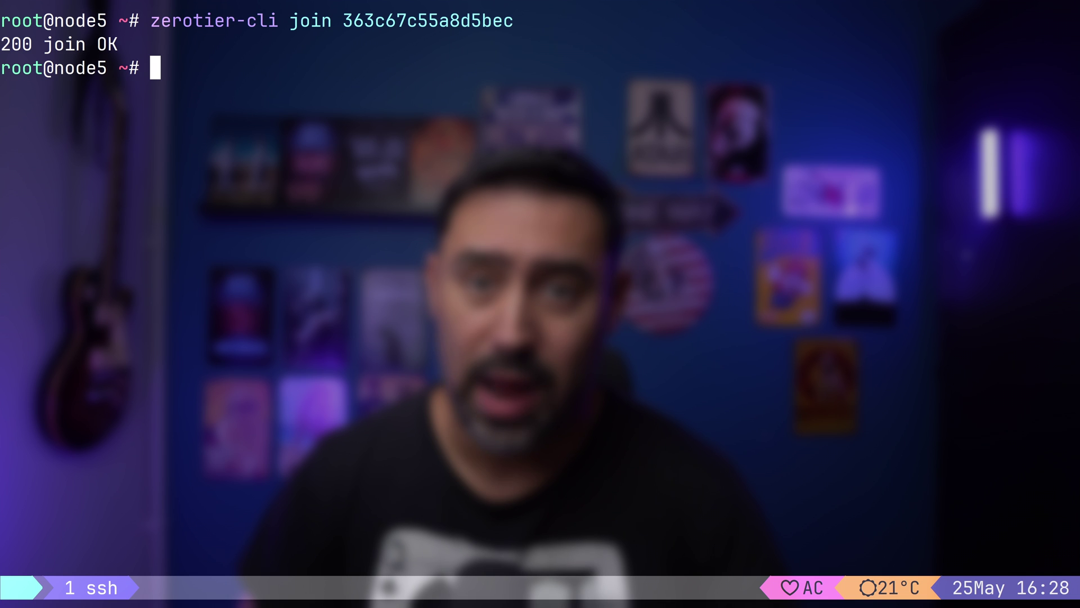
# Step: Run listnetworks and ip -4 -br a to confirm zt6ntovhvw holds 10.243.218.46/16 on focused_kahn
pyautogui.write('zerotier-cli lis')
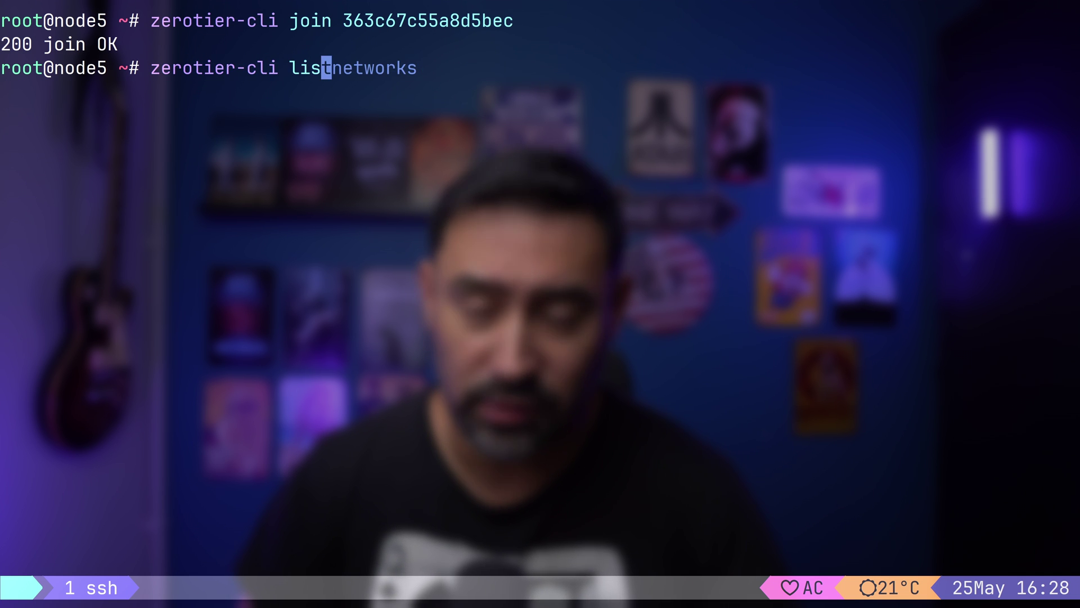
pyautogui.press('Right')
pyautogui.press('Return')
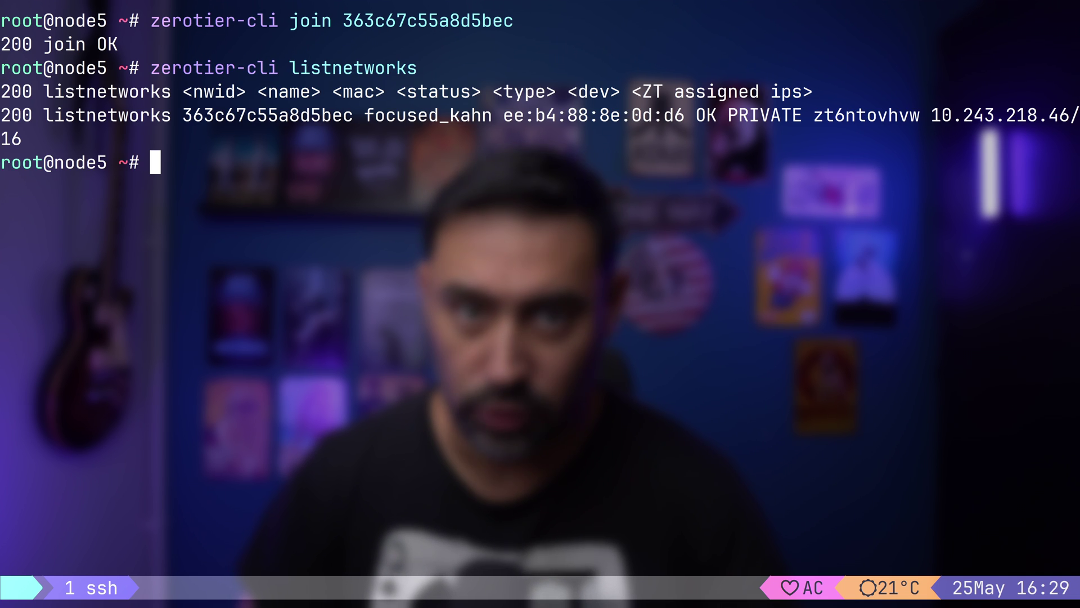
pyautogui.write('ip -4')
pyautogui.press('Right')
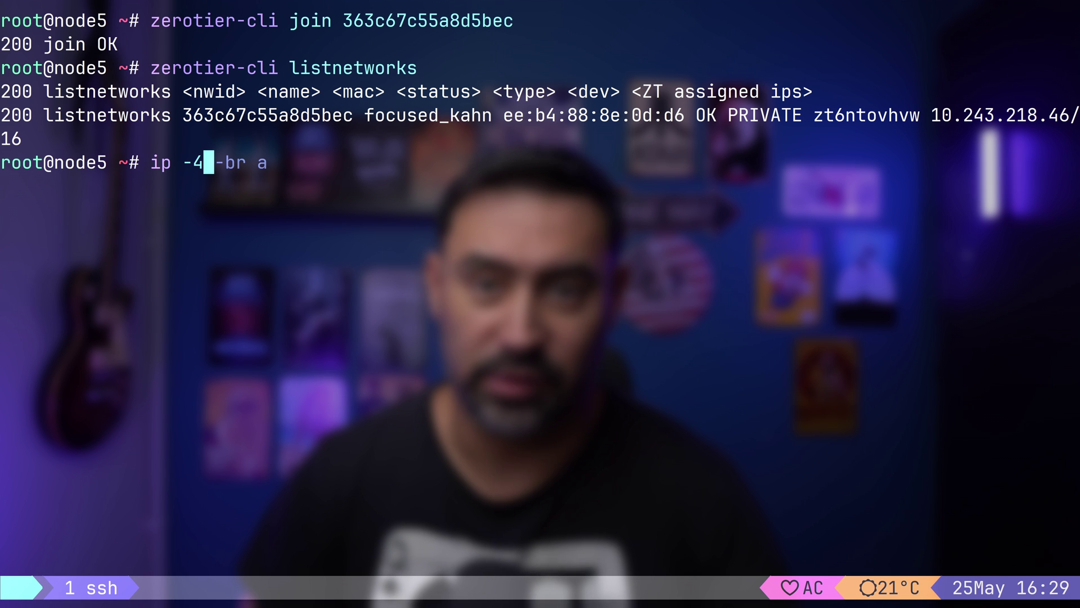
pyautogui.press('Return')
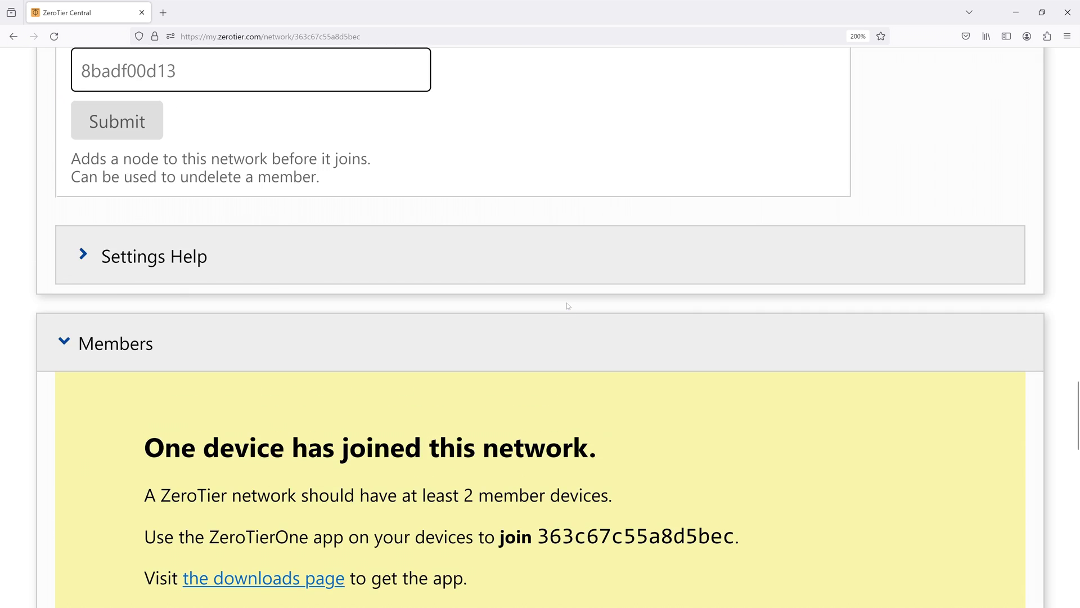
# Step: Add a managed route with destination 0.0.0.0/0 via 10.243.218.46
pyautogui.scroll(10, 569, 305)
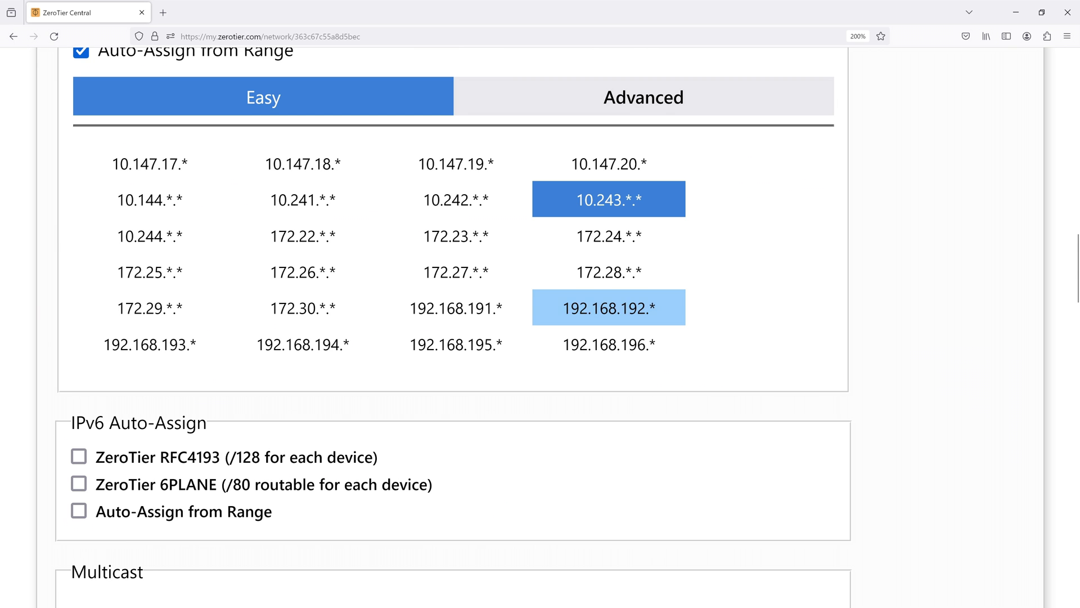
pyautogui.scroll(5, 568, 306)
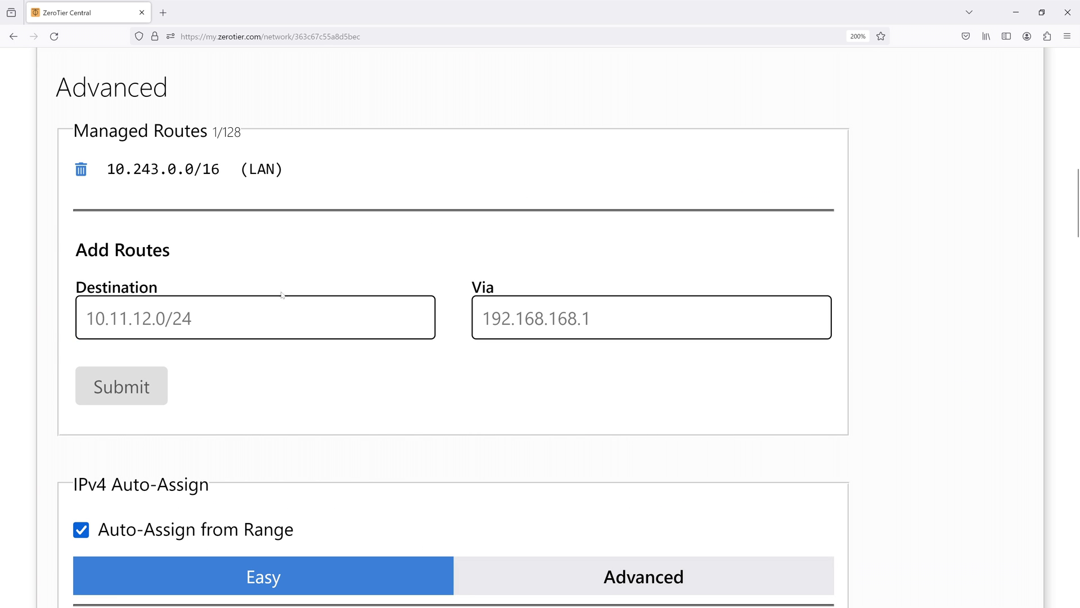
pyautogui.click(255, 318)
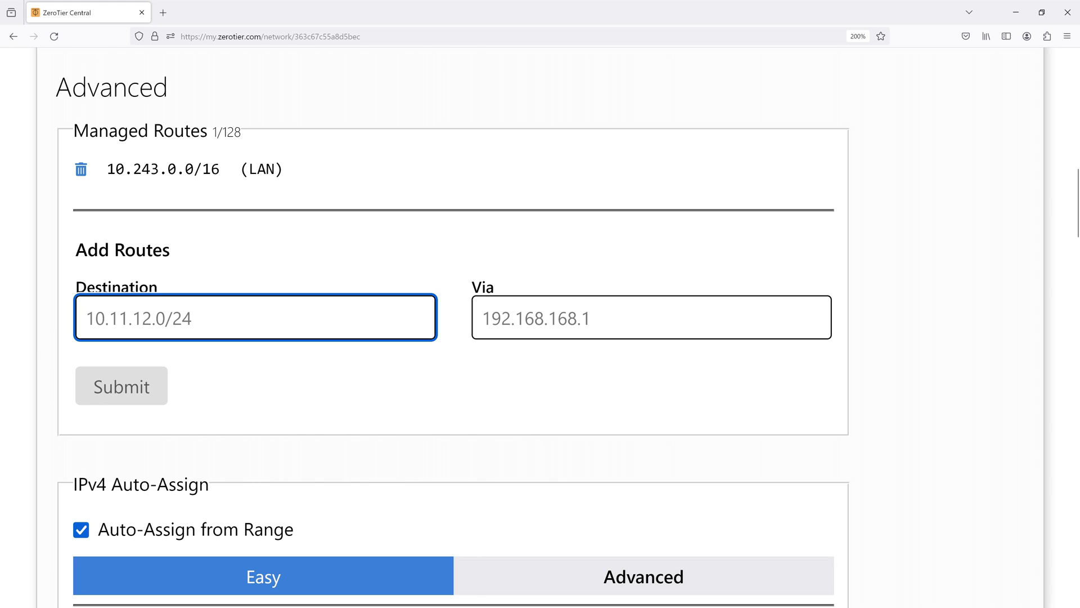
pyautogui.write('0.0.0.0/0')
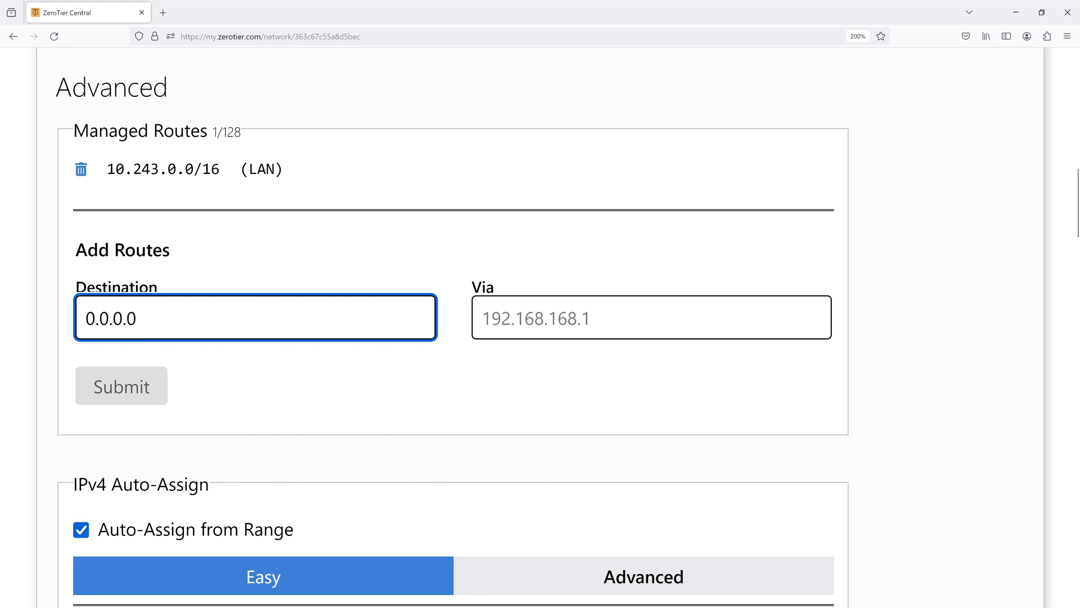
pyautogui.click(483, 318)
pyautogui.write('10.243.218.46')
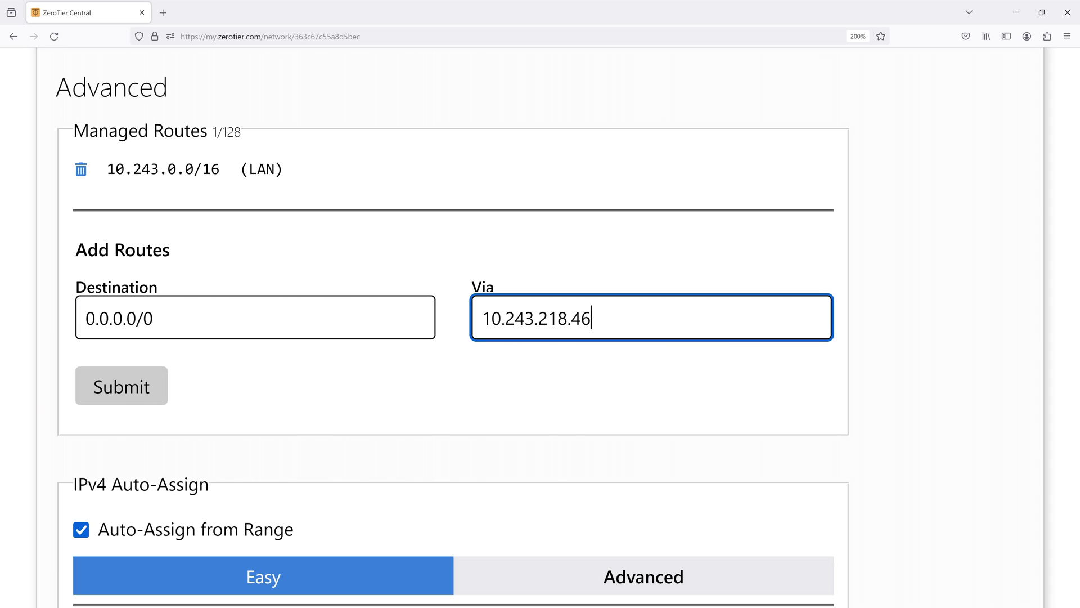
pyautogui.click(110, 386)
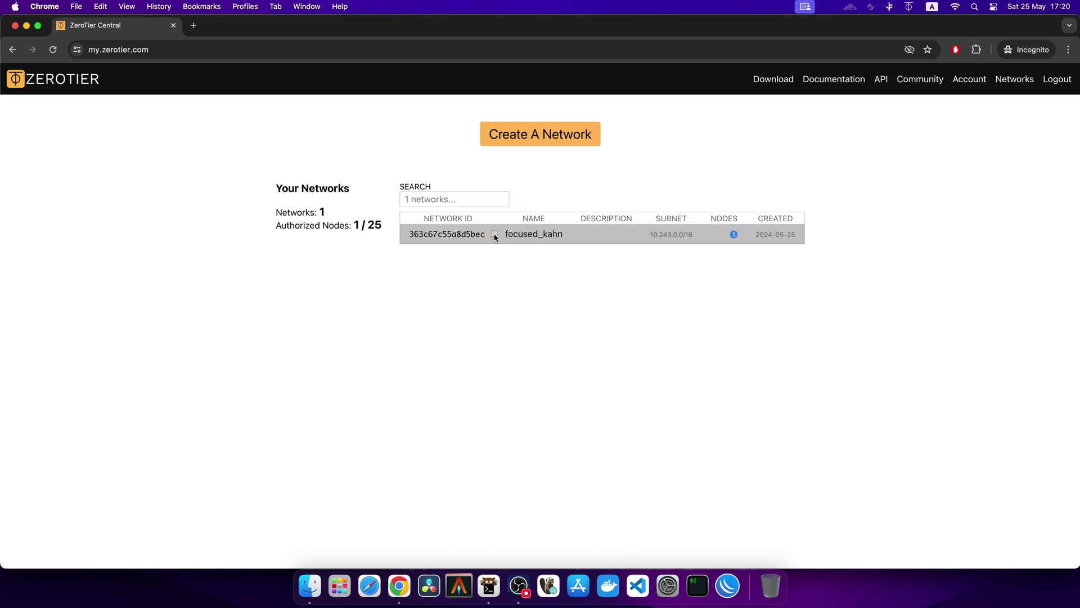
# Step: Copy network ID 363c67c55a8d5bec from Central and join the Mac's ZeroTier client to it
pyautogui.click(495, 236)
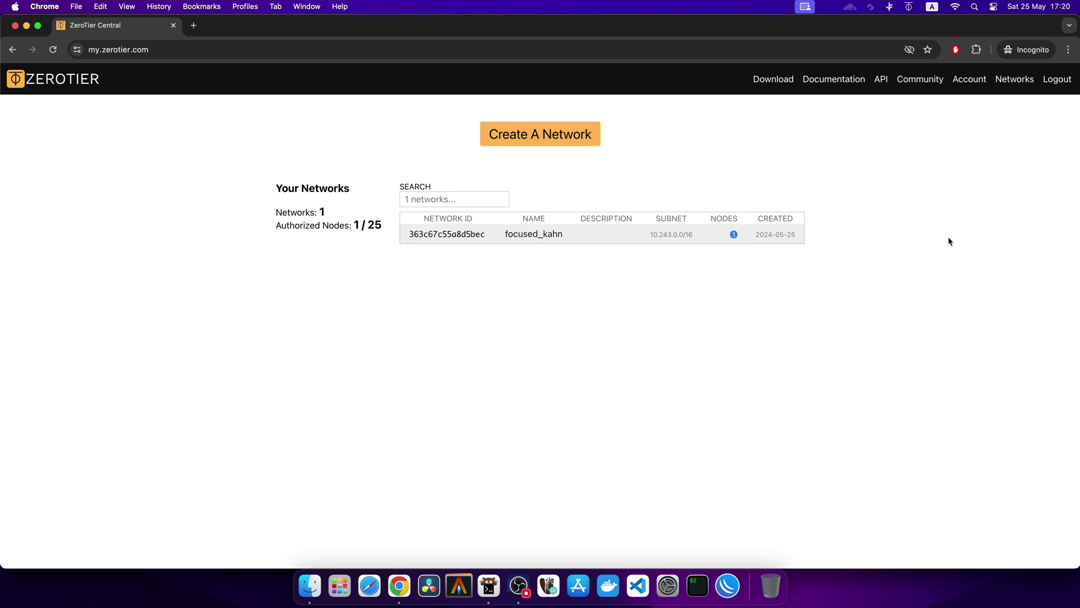
pyautogui.click(908, 7)
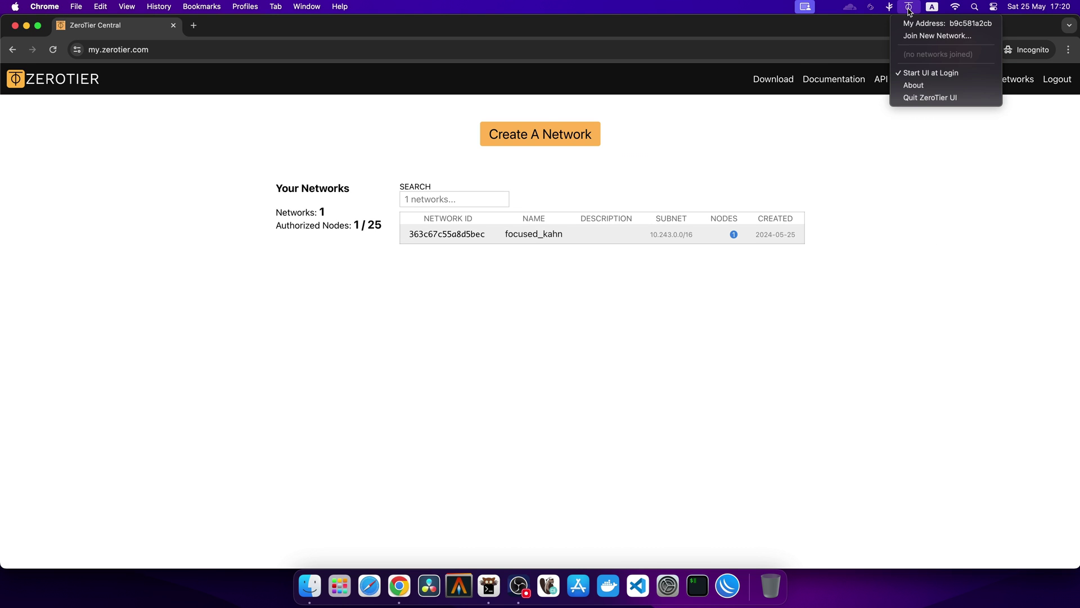
pyautogui.click(929, 36)
pyautogui.press('super+v')
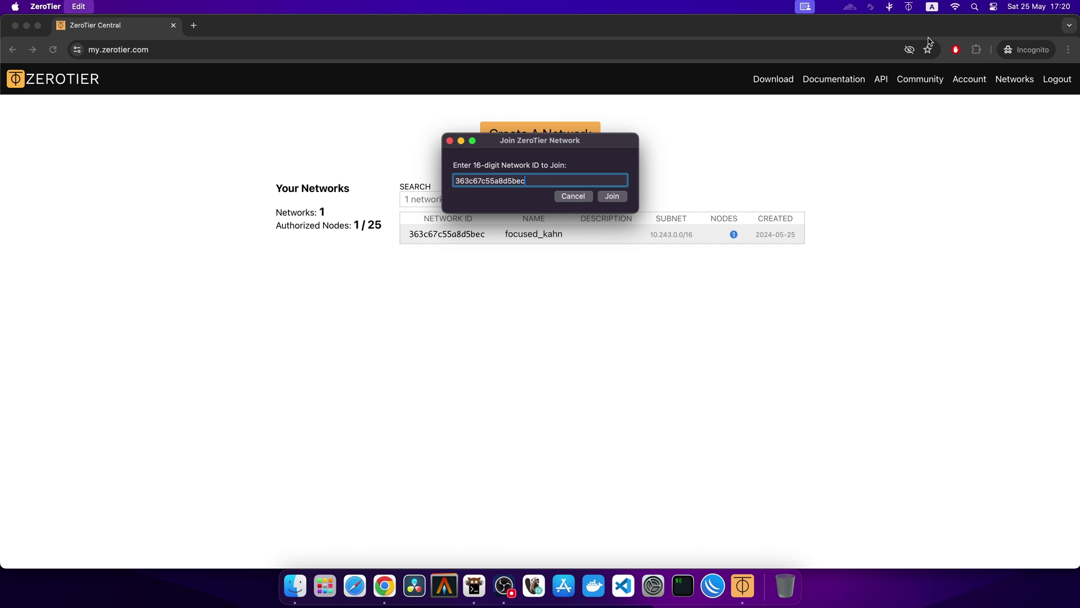
pyautogui.click(613, 197)
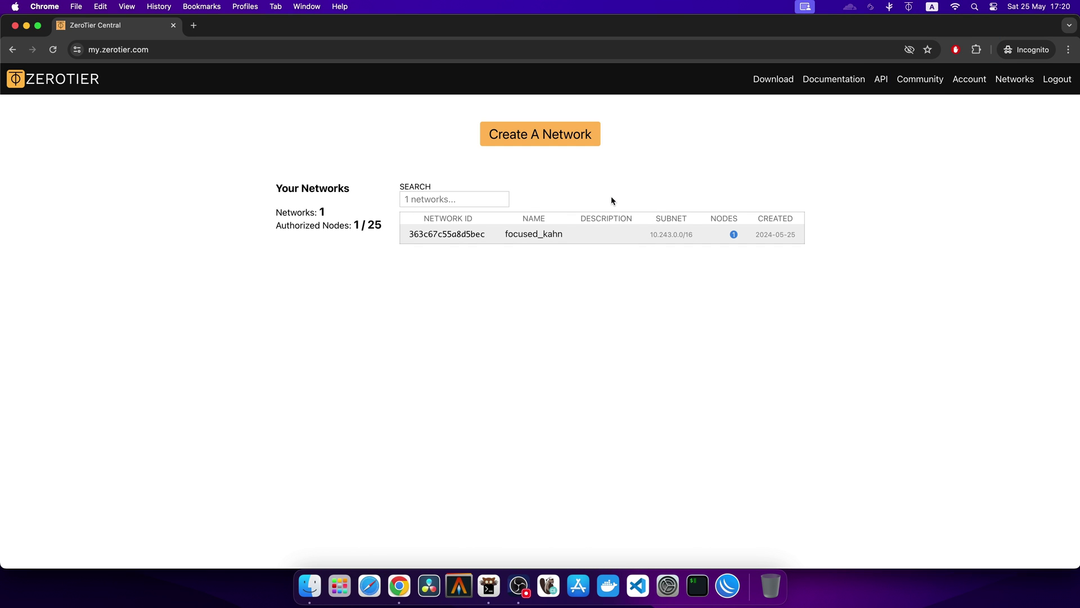
# Step: In the focused_kahn network, name the new member 'mac' and authorize it
pyautogui.click(444, 239)
pyautogui.scroll(-15, 448, 245)
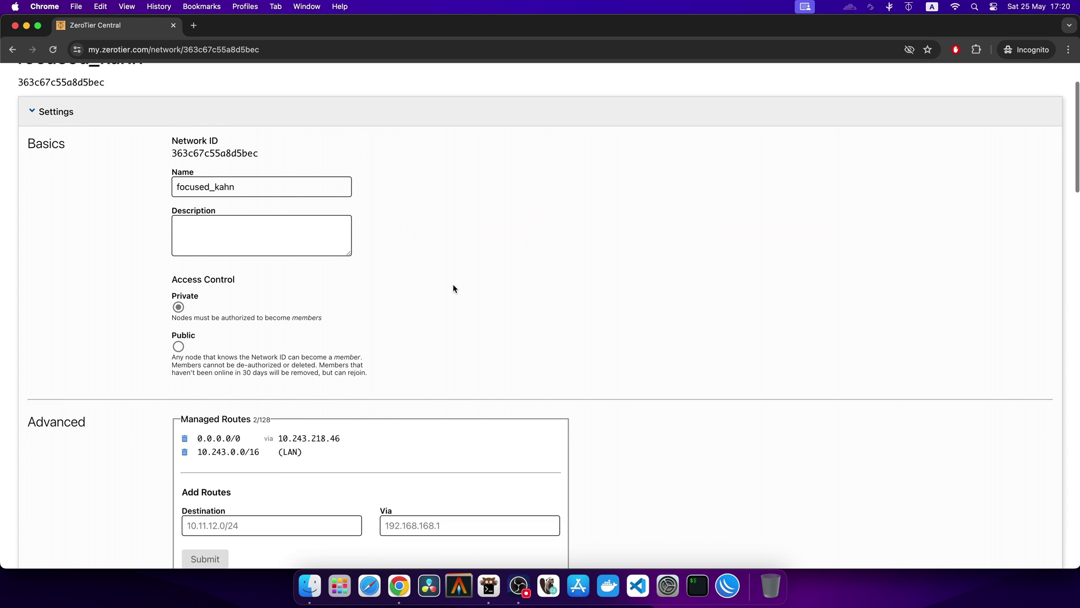
pyautogui.scroll(-10, 454, 288)
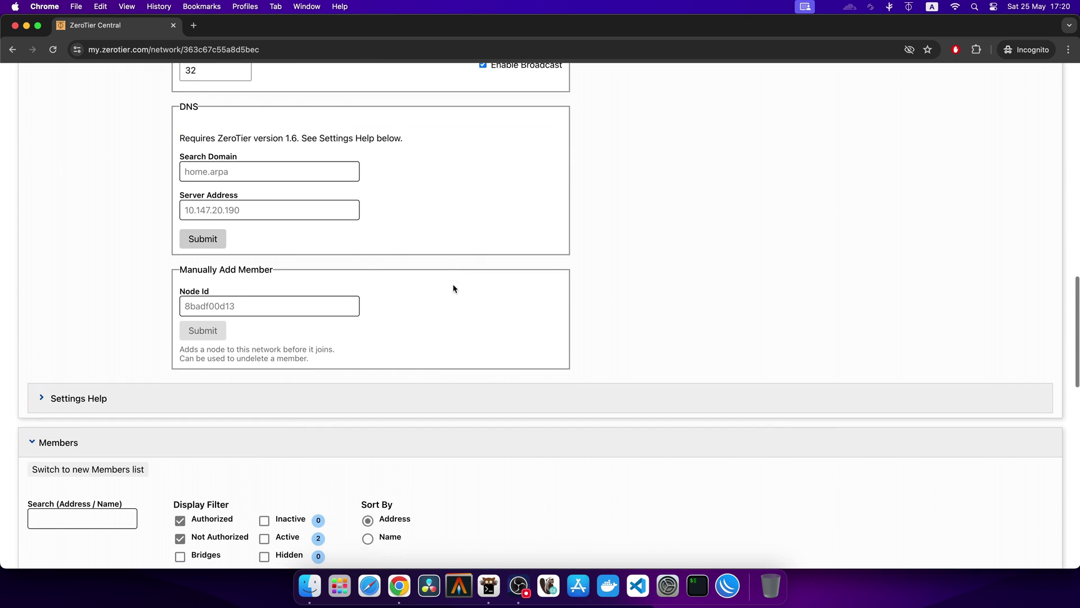
pyautogui.click(255, 298)
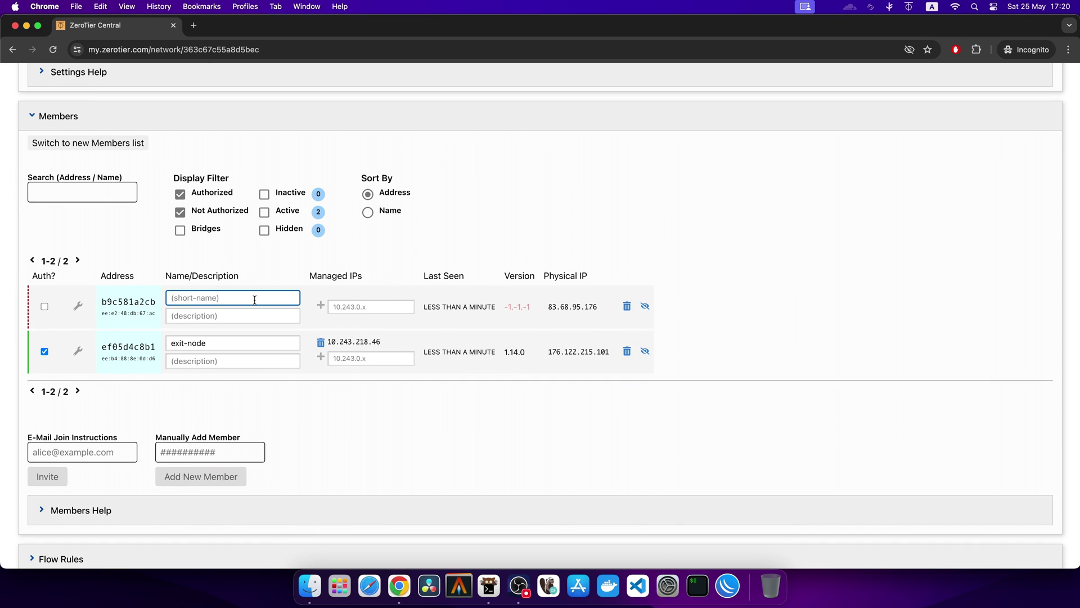
pyautogui.write('mac')
pyautogui.click(45, 306)
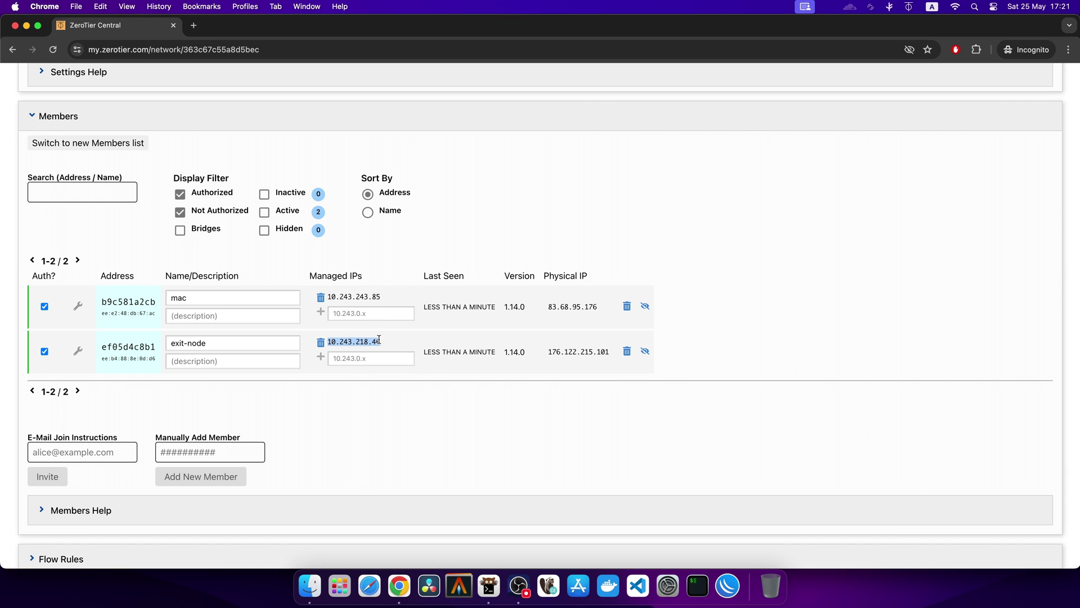
# Step: In kitty, ping the exit node at 10.243.218.46
pyautogui.click(489, 585)
pyautogui.press('Right')
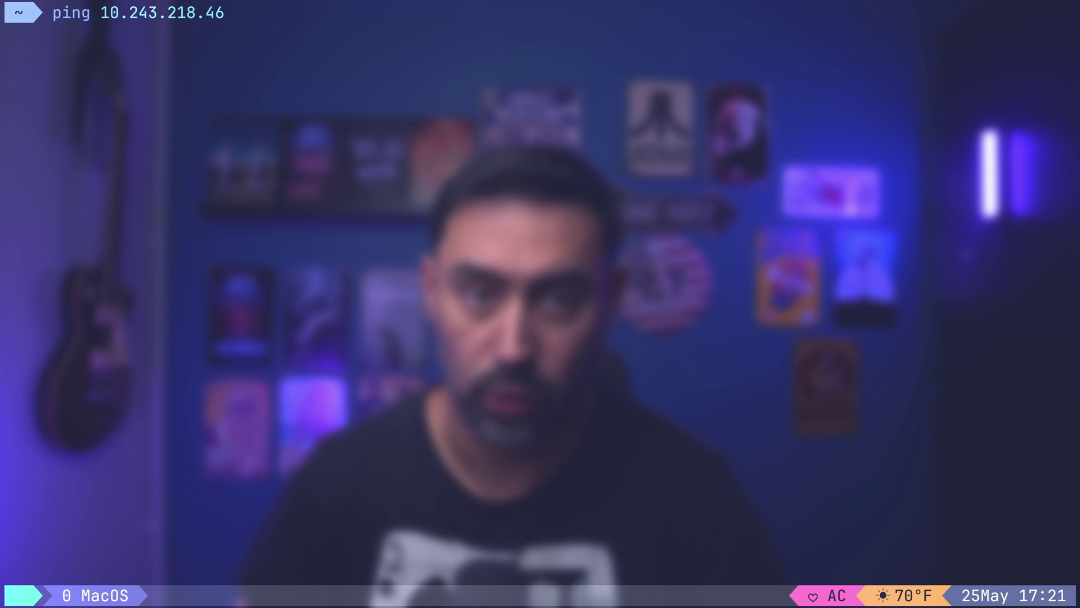
pyautogui.press('Return')
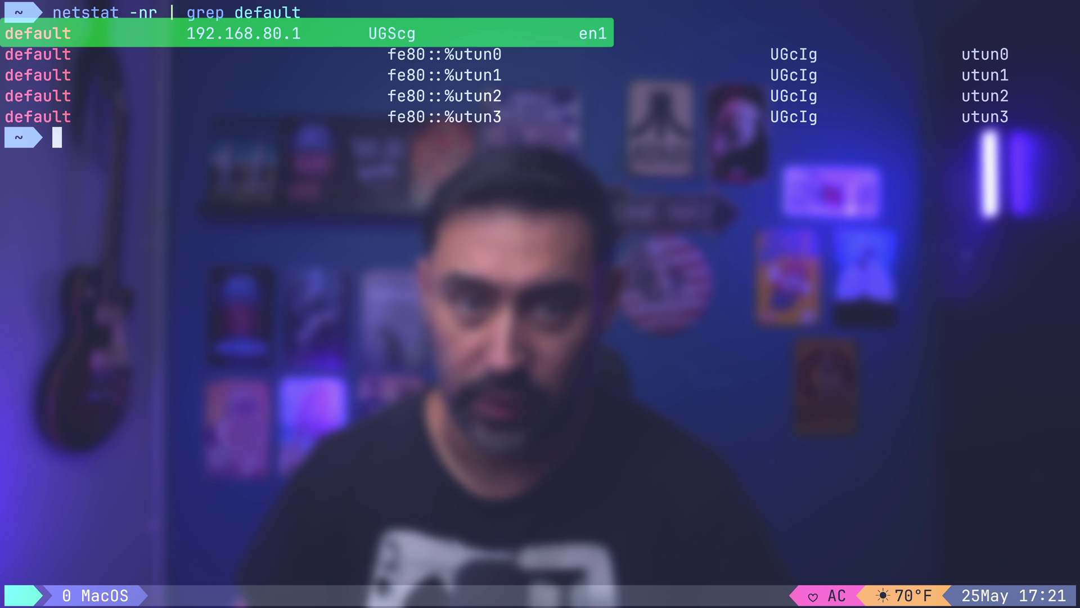
# Step: Confirm the public IP is still 83.68.95.176 and ping 10.243.218.46 again, then stop the traceroute
pyautogui.write('curl ifconfig.me')
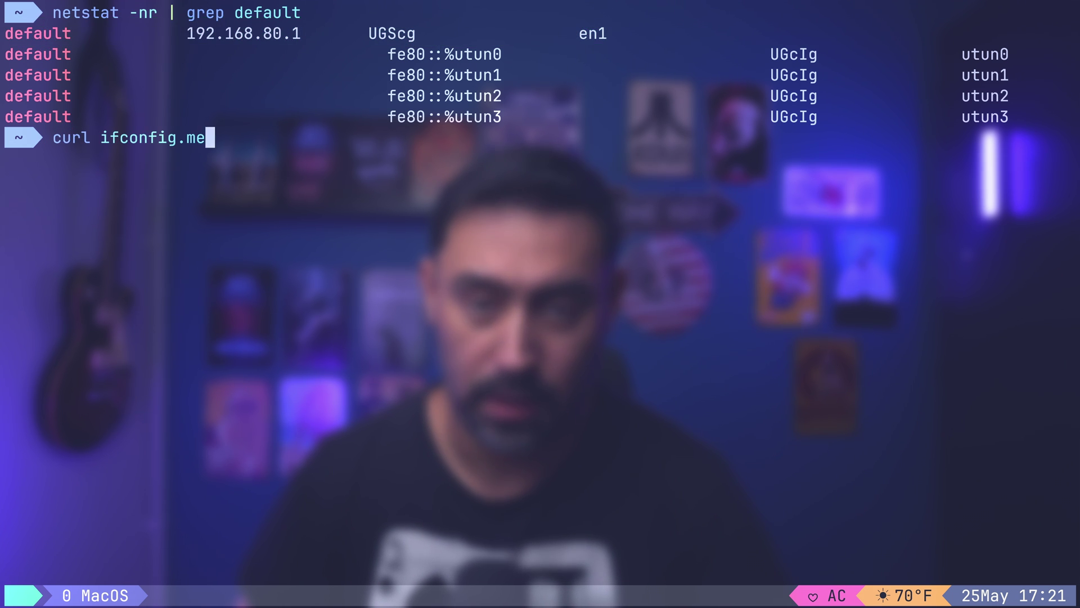
pyautogui.press('Return')
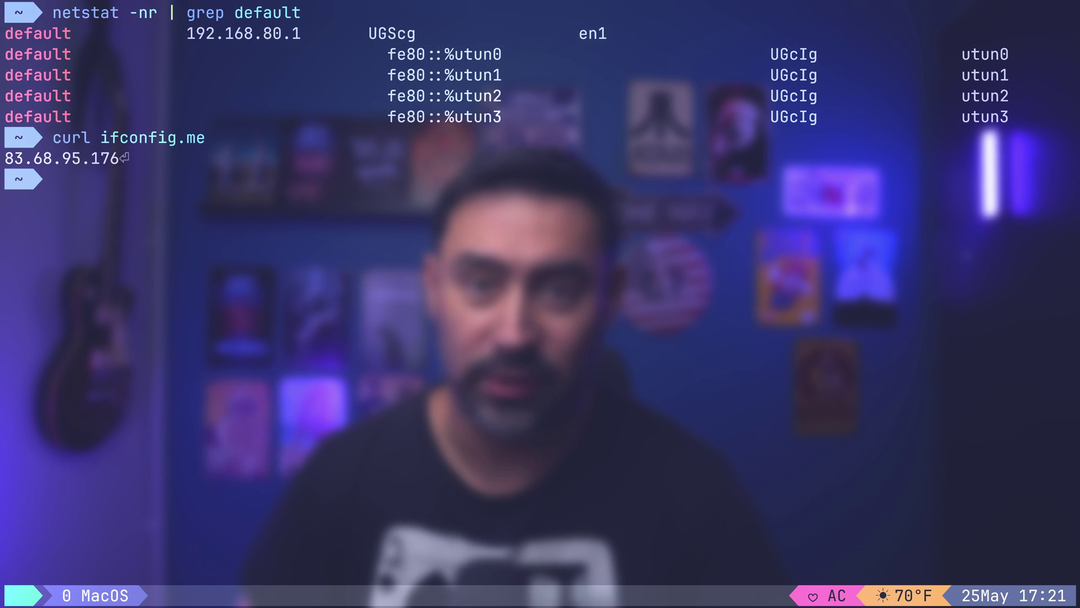
pyautogui.write('ping')
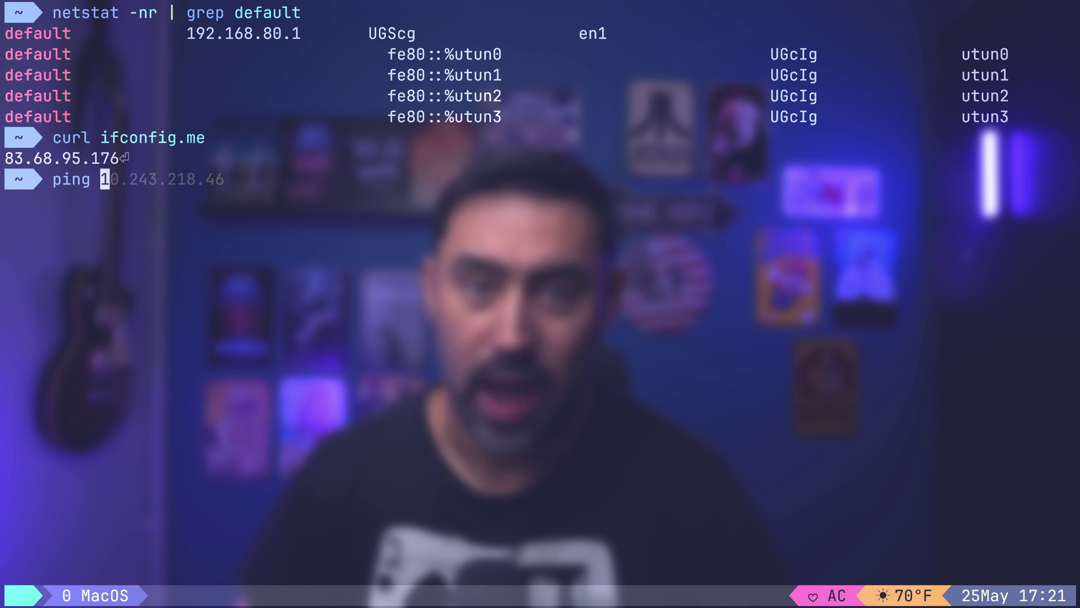
pyautogui.press('Right')
pyautogui.press('Return')
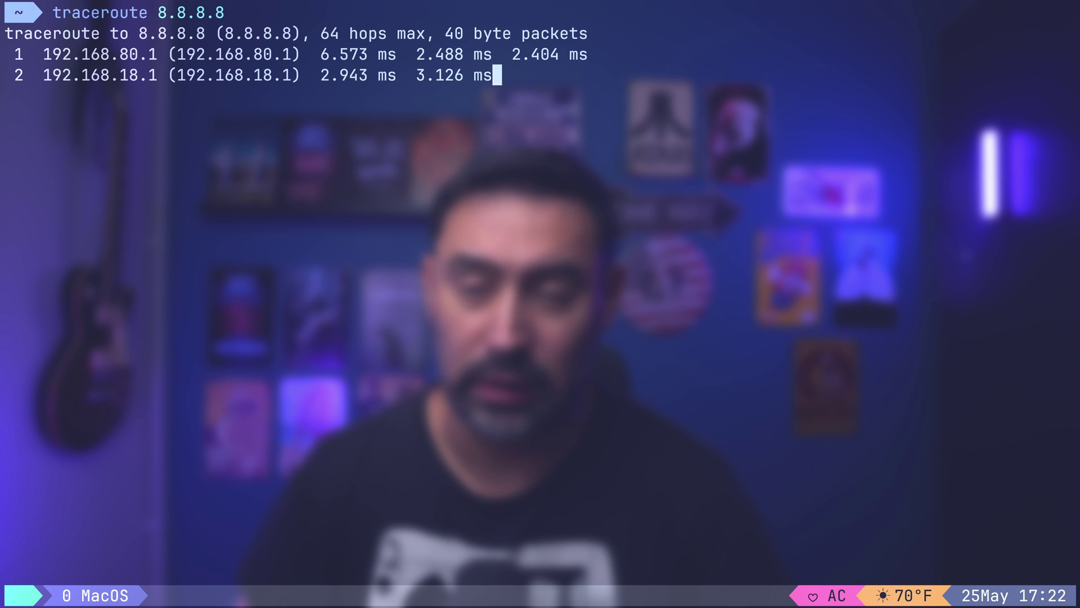
pyautogui.hotkey('ctrl', 'c')
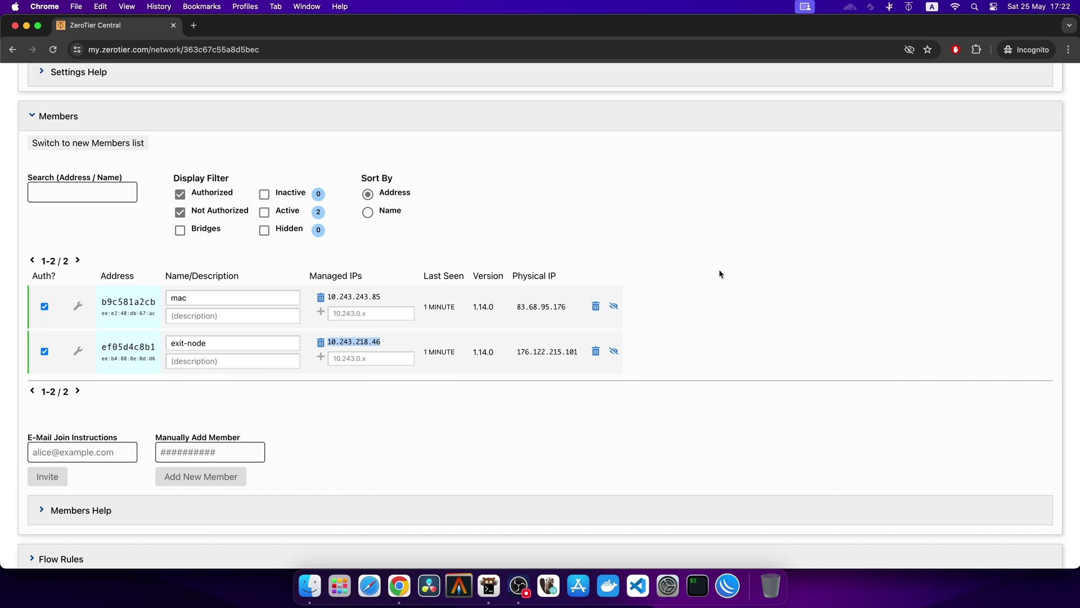
# Step: Enable Allow Default Route Override for the focused_kahn network in the ZeroTier menu
pyautogui.click(909, 8)
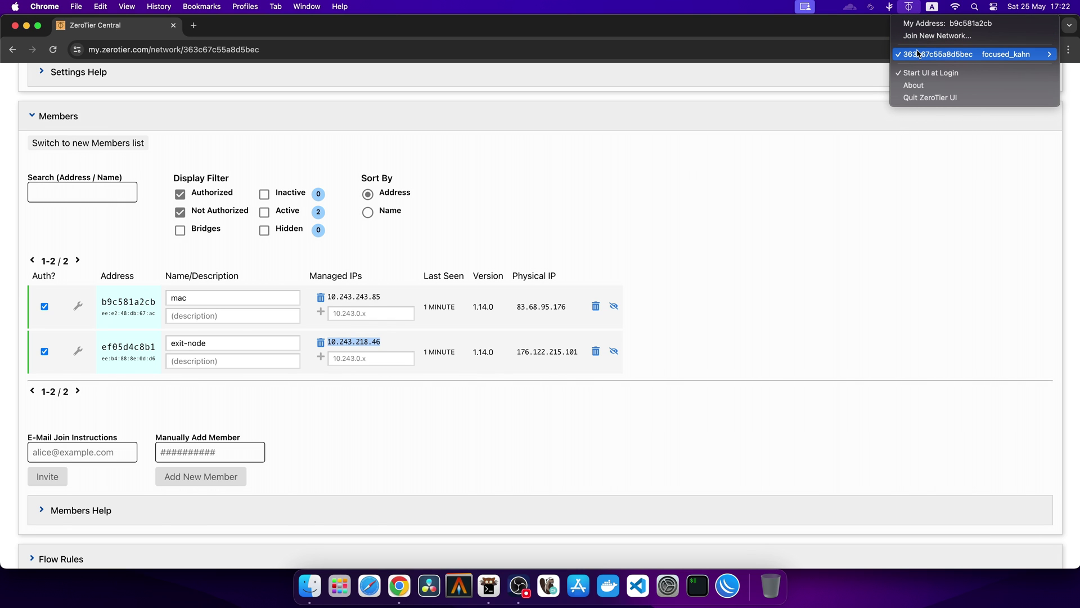
pyautogui.moveTo(919, 53)
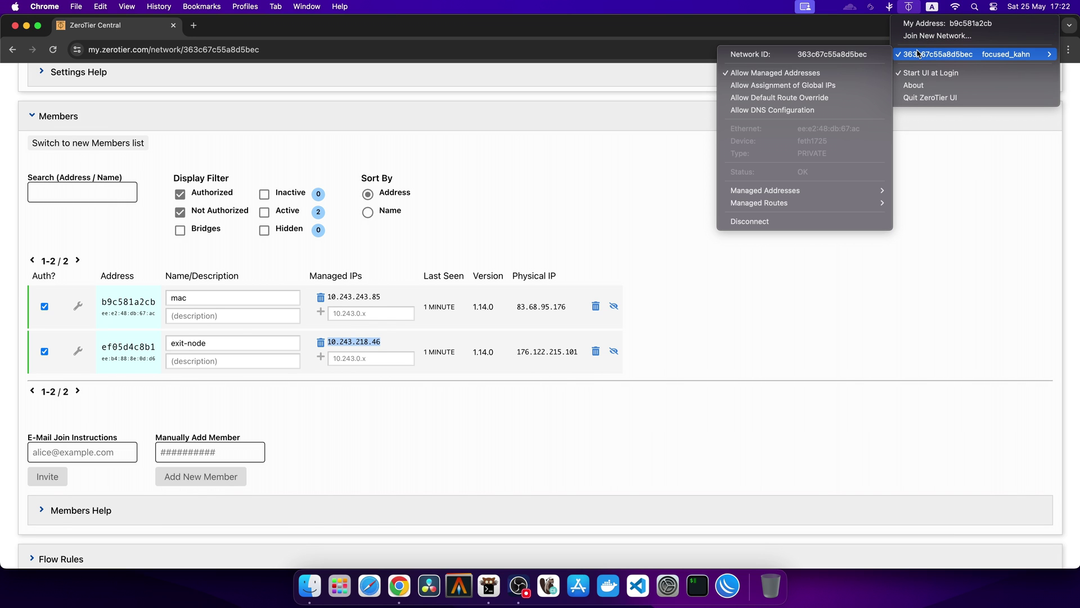
pyautogui.click(756, 99)
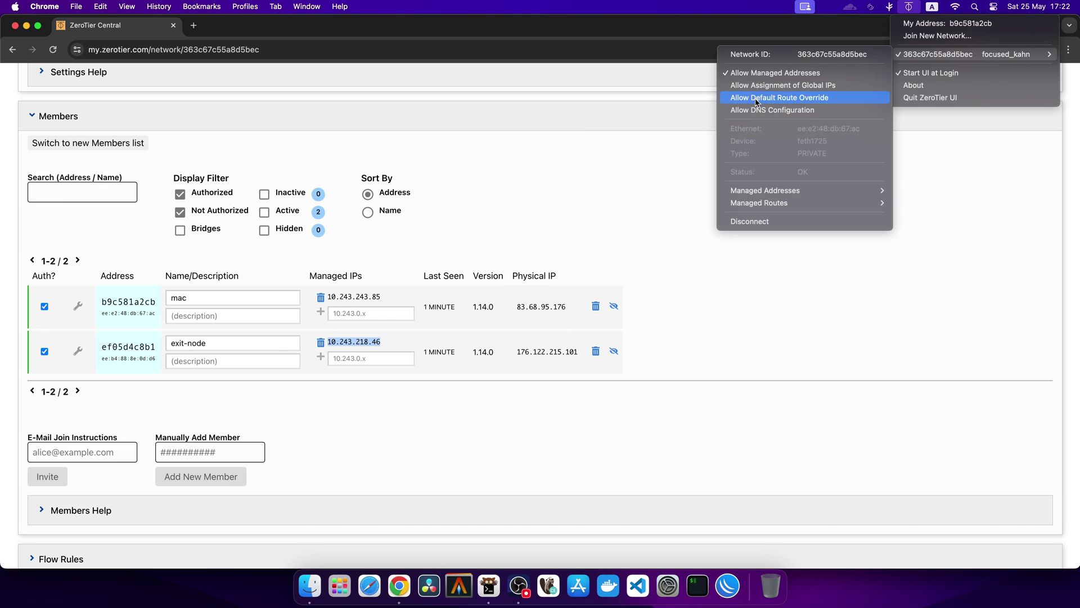
# Step: Check Managed Routes now include 0.0.0.0/0 via 10.243.218.46
pyautogui.click(908, 8)
pyautogui.moveTo(934, 54)
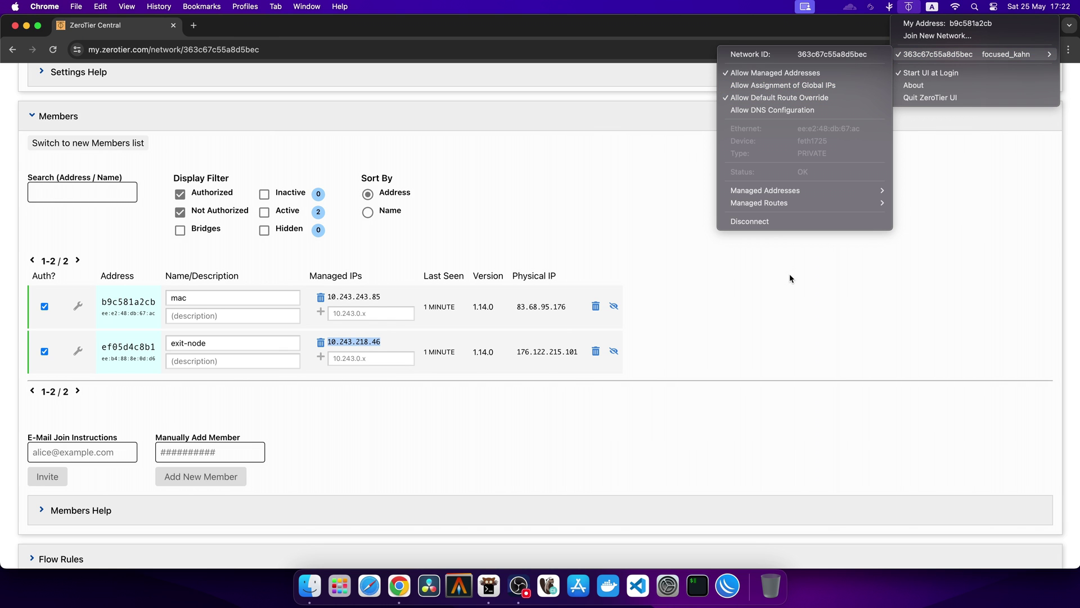
pyautogui.moveTo(809, 203)
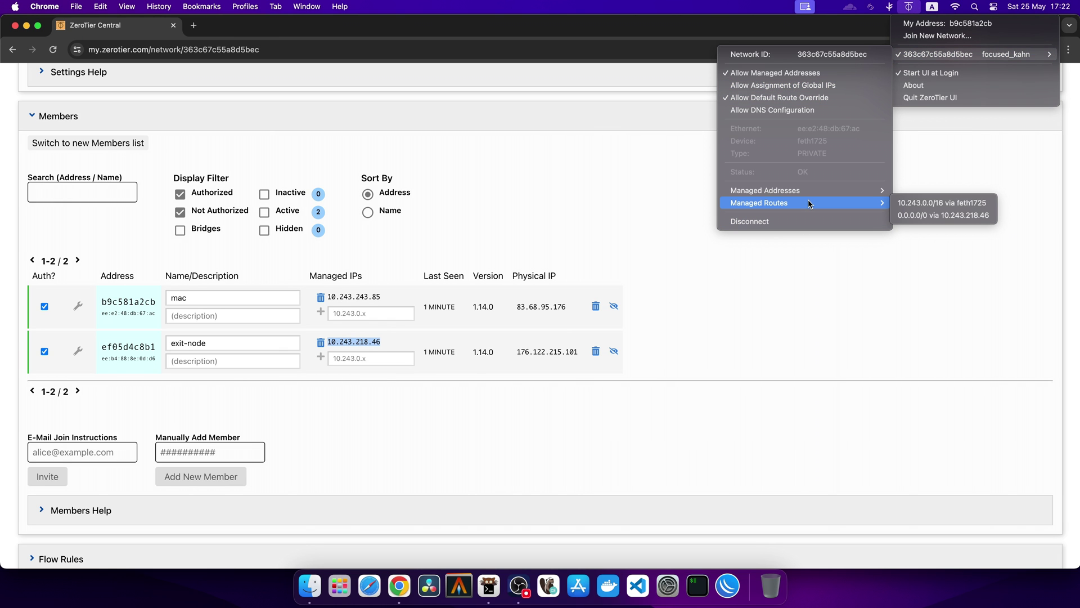
pyautogui.click(805, 289)
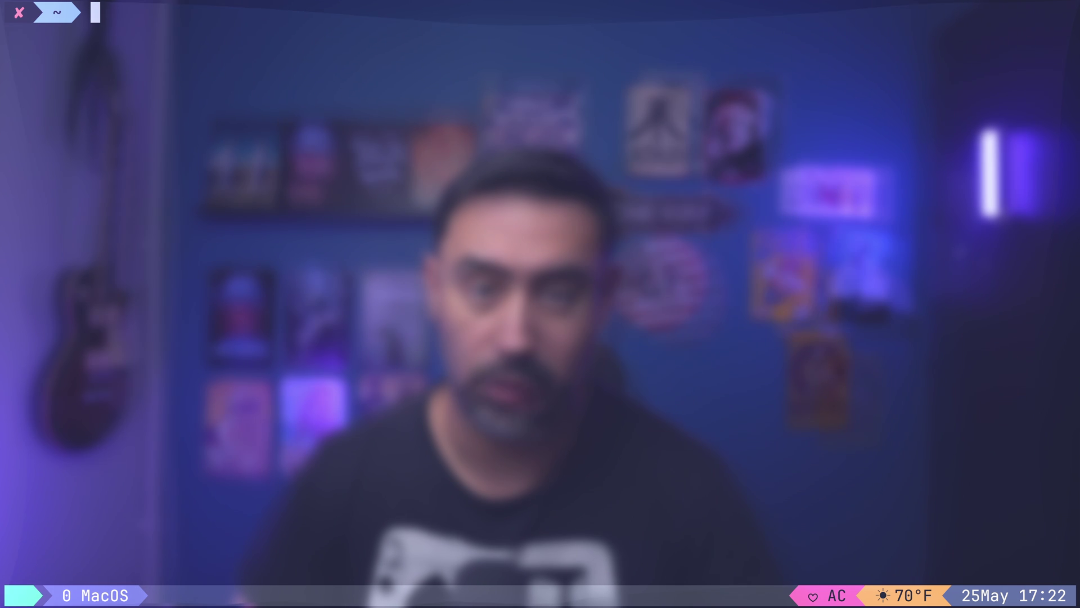
# Step: List default routes and confirm the public IP is now 176.122.215.101
pyautogui.write('ne')
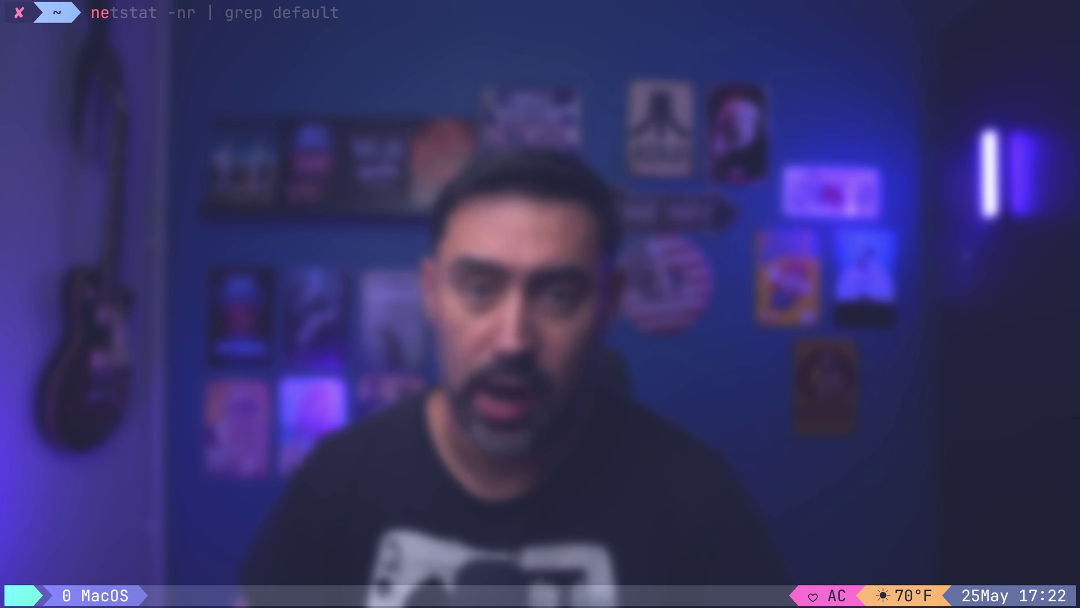
pyautogui.press('Right')
pyautogui.press('Return')
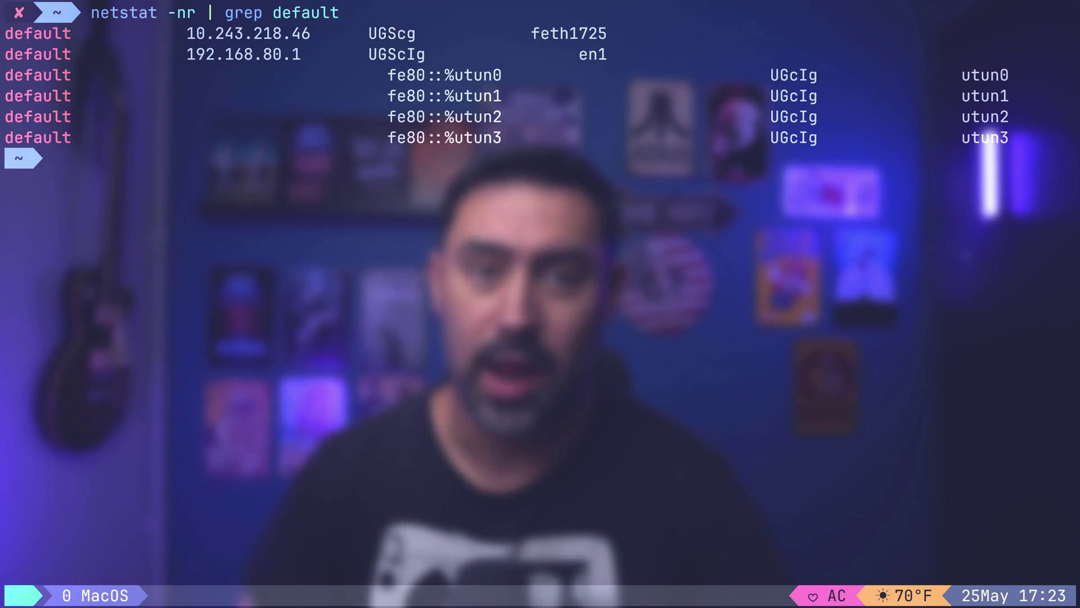
pyautogui.write('cur')
pyautogui.press('Right')
pyautogui.press('Return')
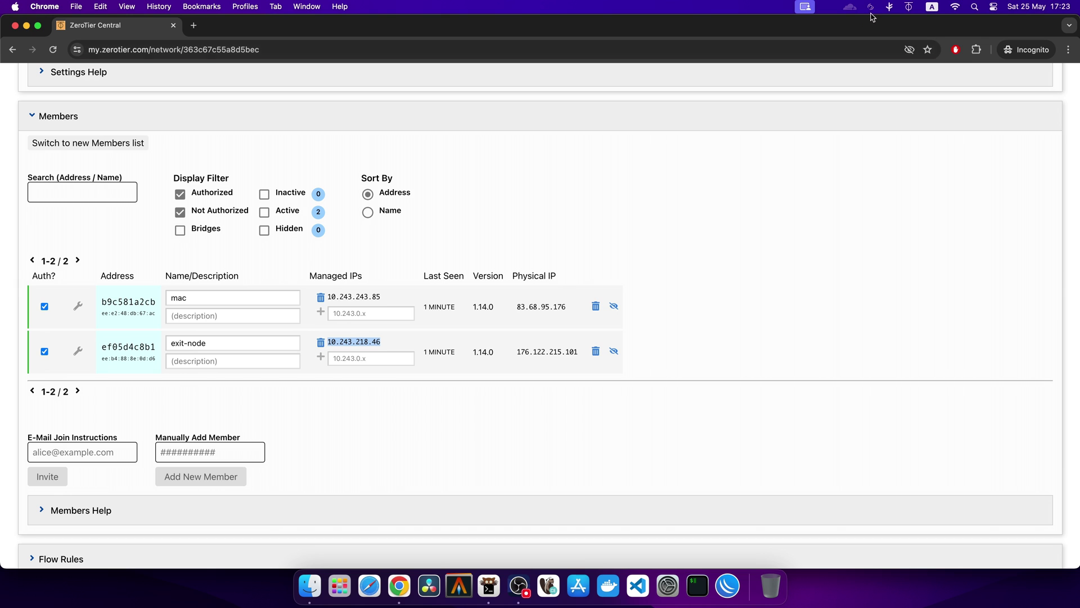
# Step: Turn off Allow Default Route Override for focused_kahn and confirm it stays off
pyautogui.click(909, 7)
pyautogui.moveTo(923, 55)
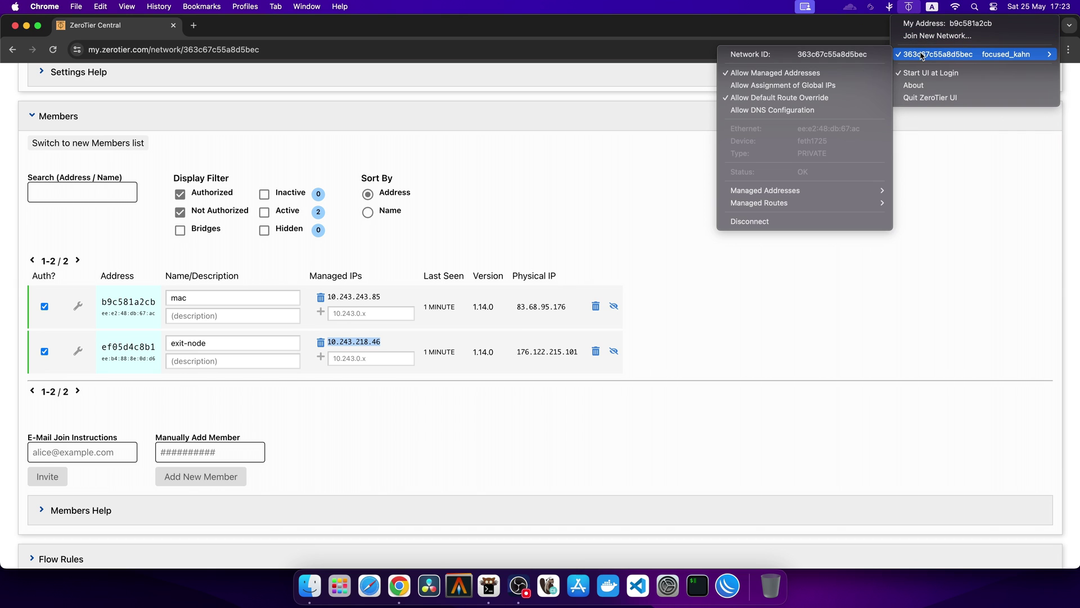
pyautogui.click(809, 104)
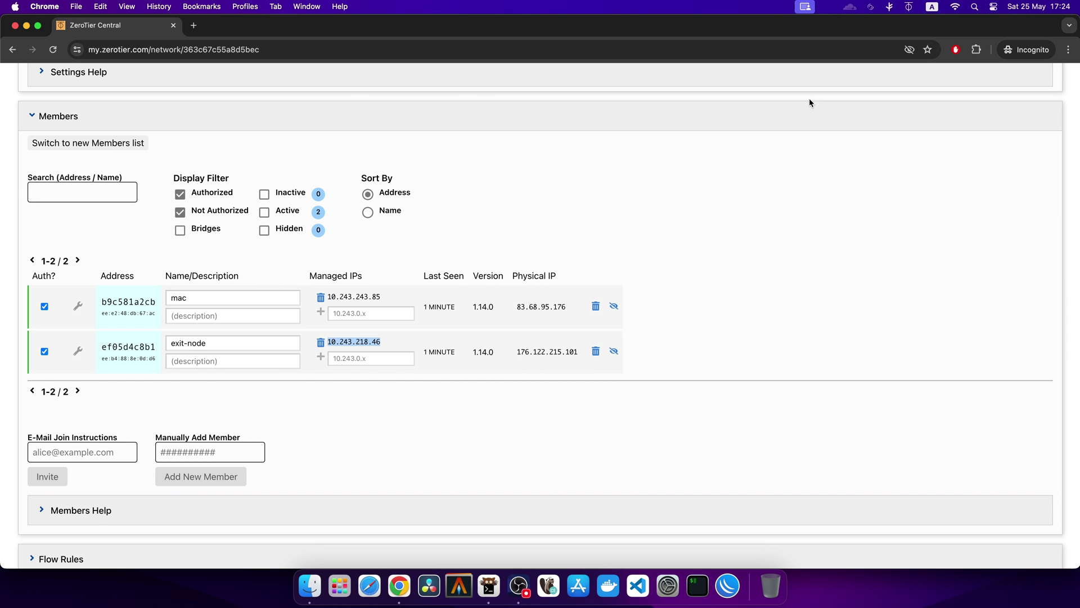
pyautogui.click(909, 8)
pyautogui.moveTo(908, 53)
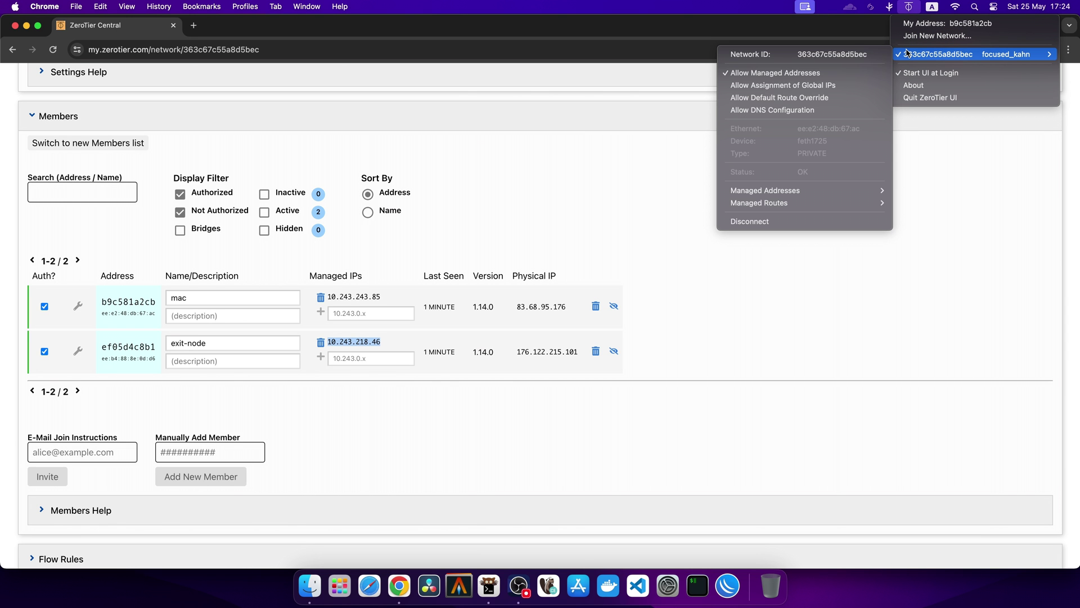
pyautogui.click(666, 168)
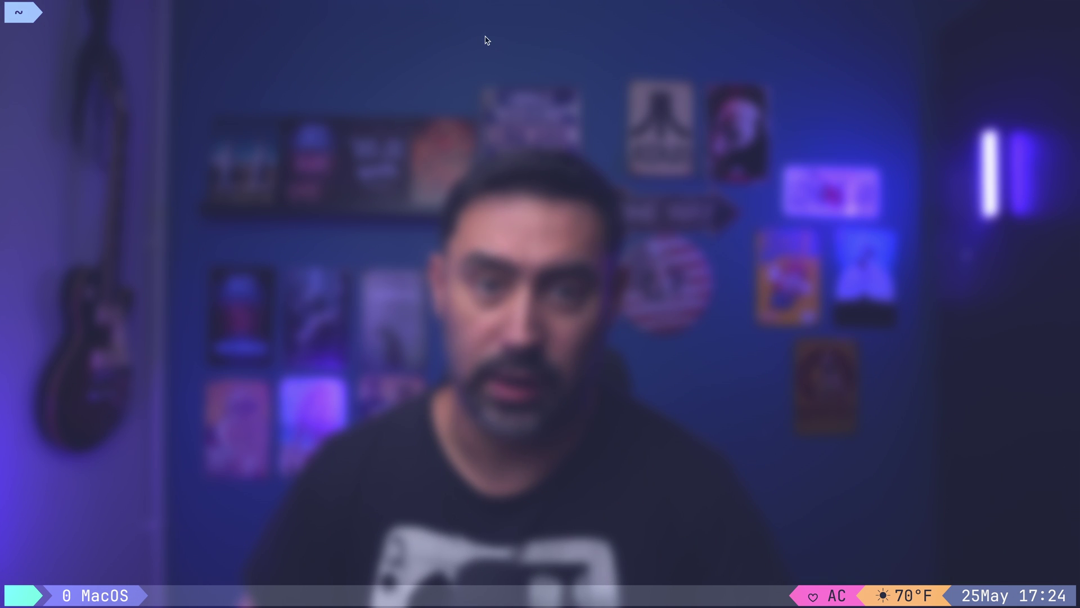
pyautogui.write('curl ifconfig.me')
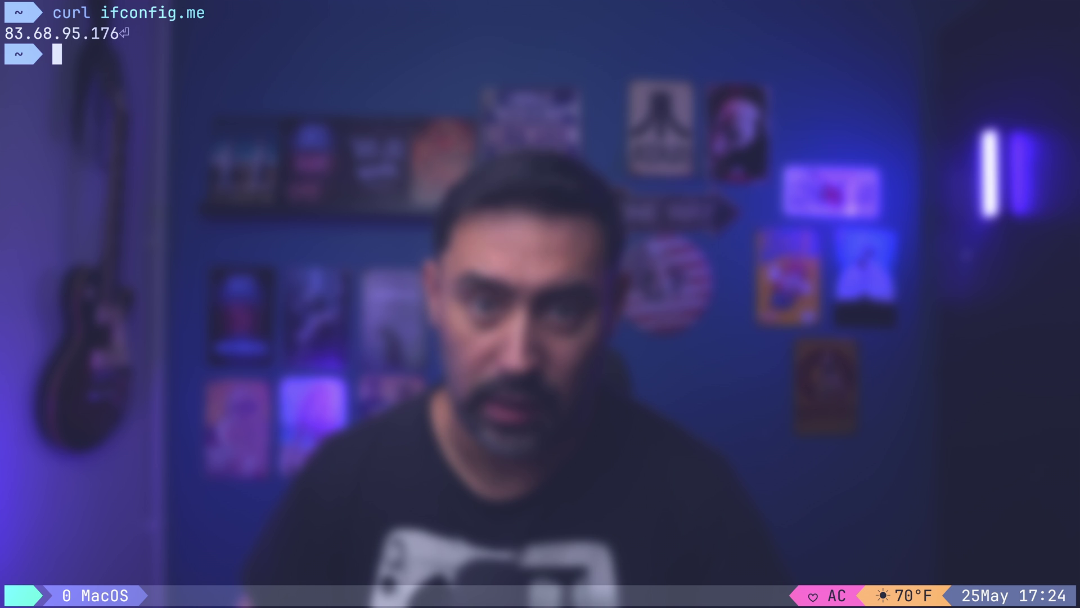